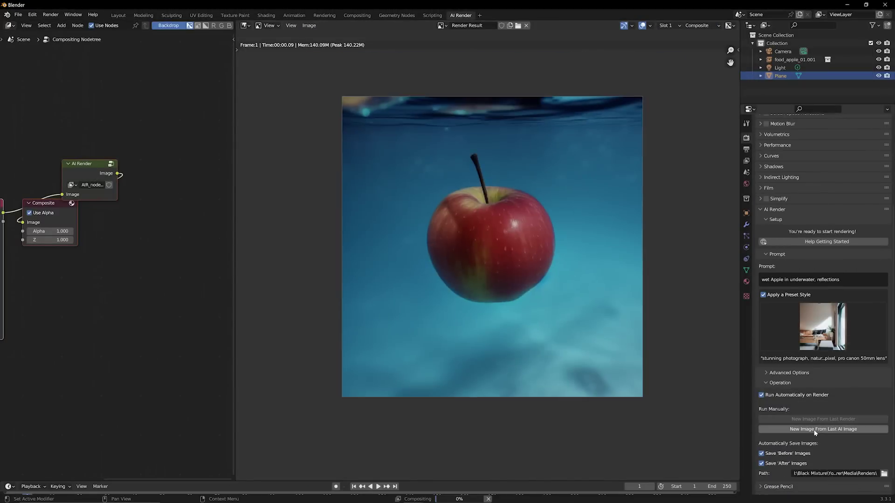
- Generate three more underwater red apple variations from the last AI image
click(814, 429)
click(814, 430)
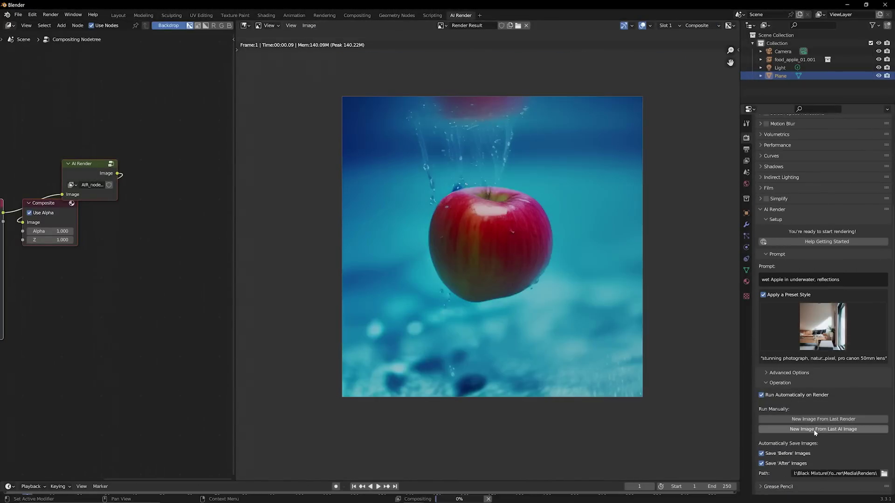
click(815, 430)
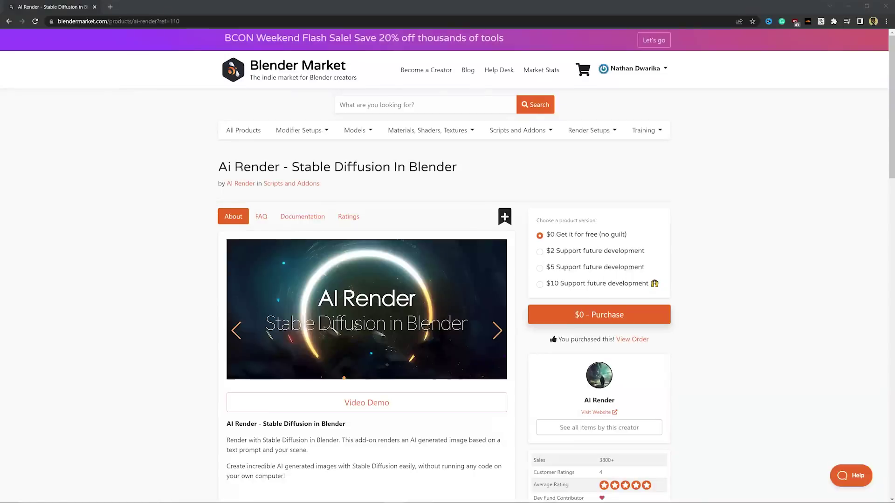
- Check out the free $0 AI Render add-on and save AI-Render-v0-4-0.zip
click(599, 315)
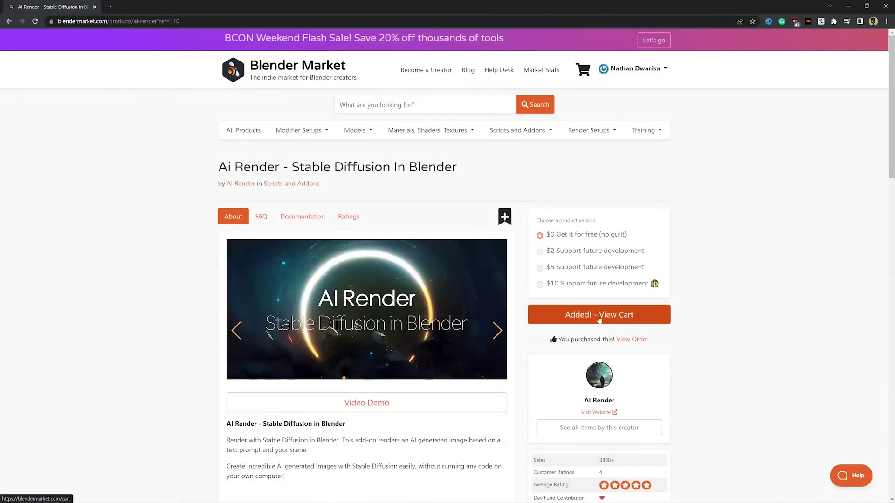
click(583, 73)
click(469, 311)
click(443, 272)
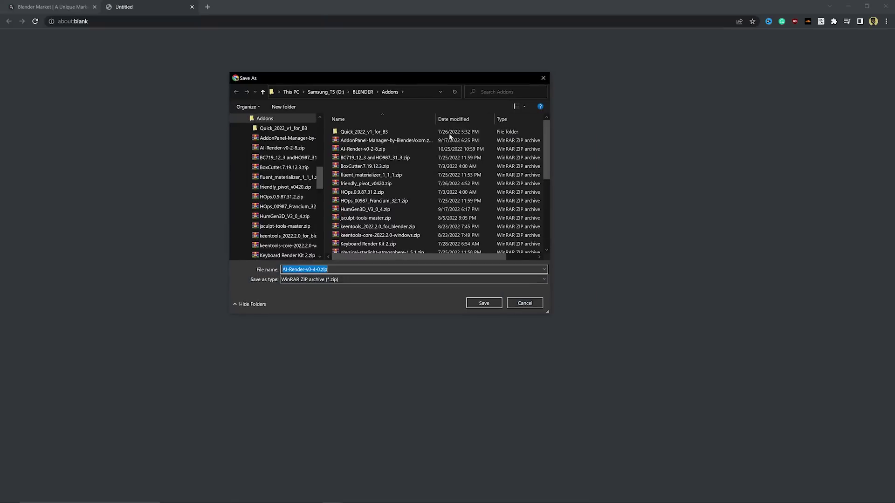
click(493, 304)
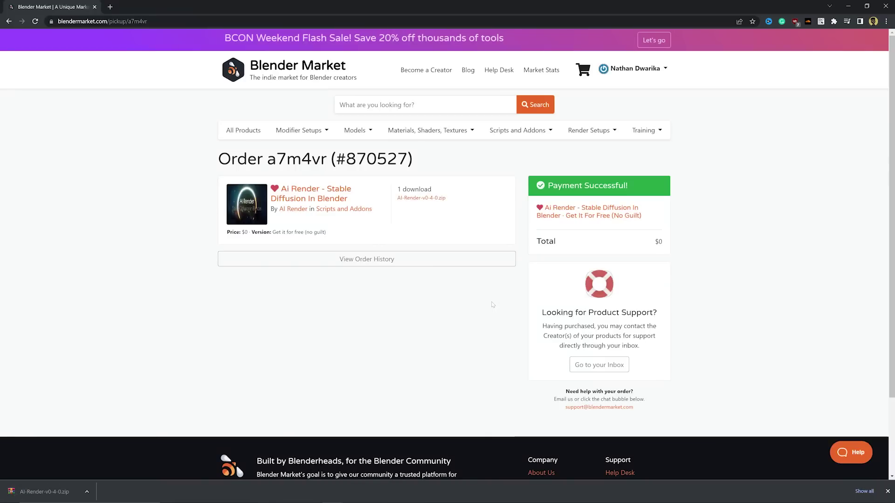
- Install the AI-Render zip from Preferences > Add-ons
click(33, 14)
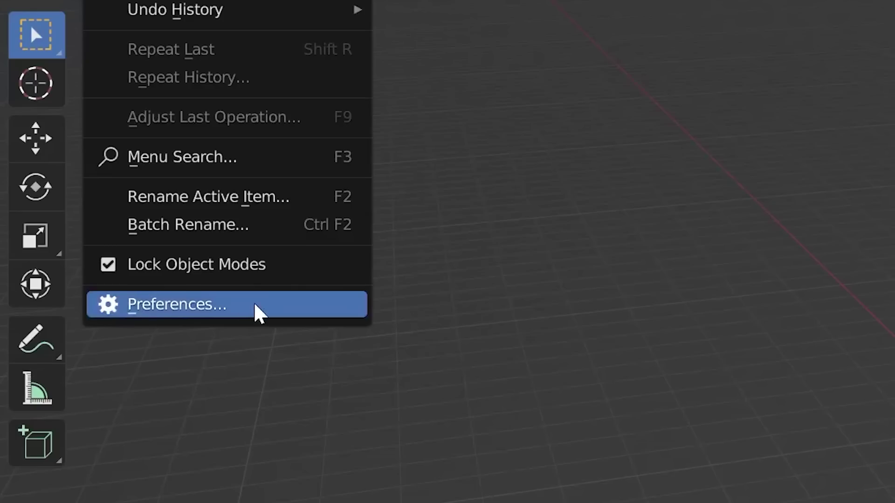
click(75, 132)
click(23, 148)
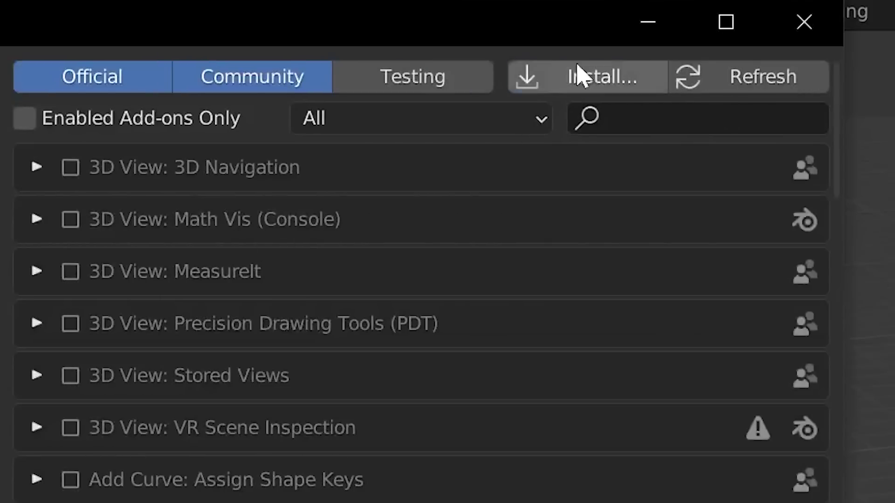
click(844, 76)
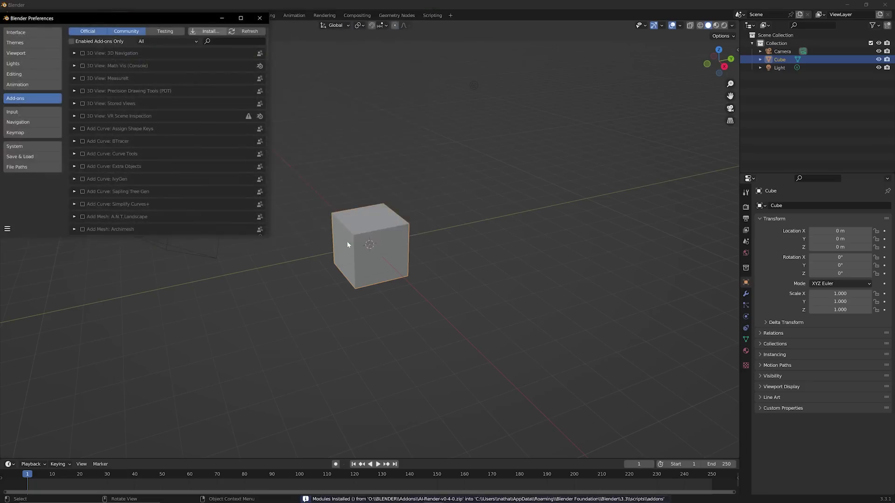
- Expand the AI Render add-on and enter the DreamStudio API key
click(248, 228)
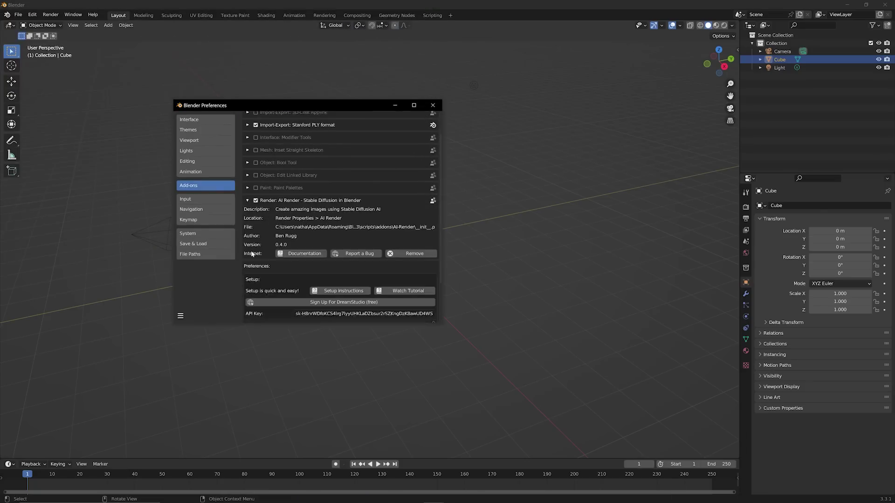
scroll(343, 217, down, 3)
click(364, 258)
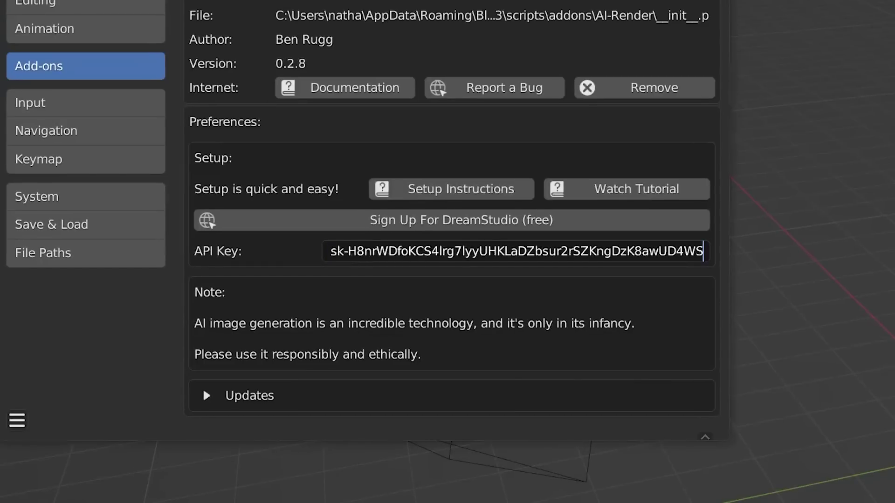
key(Return)
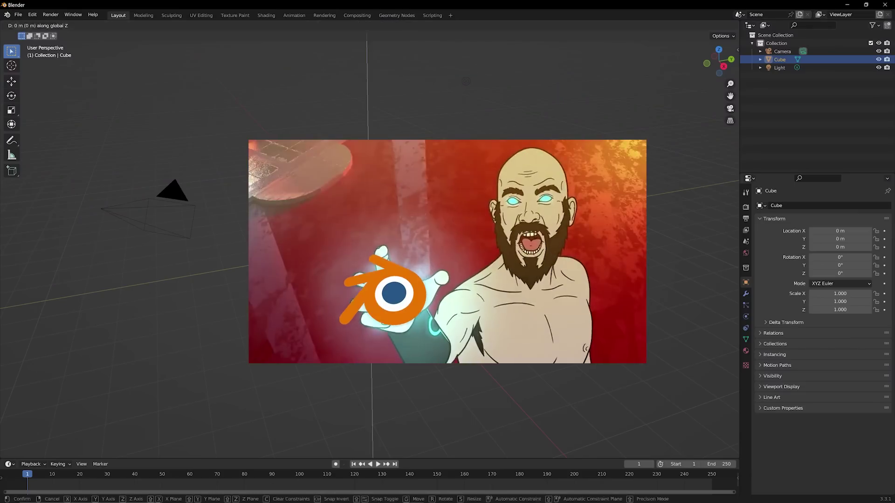
- Raise the cube 1 m along Z and add a plane scaled to 6
key(Return)
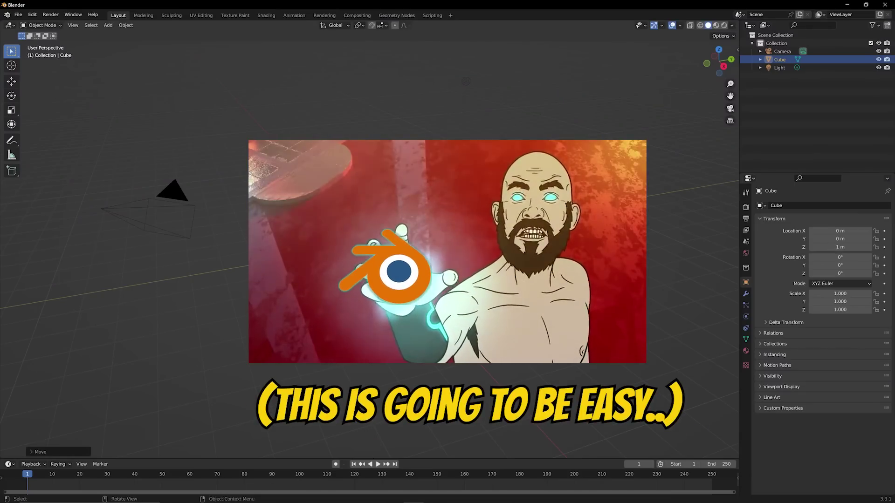
key(shift+a)
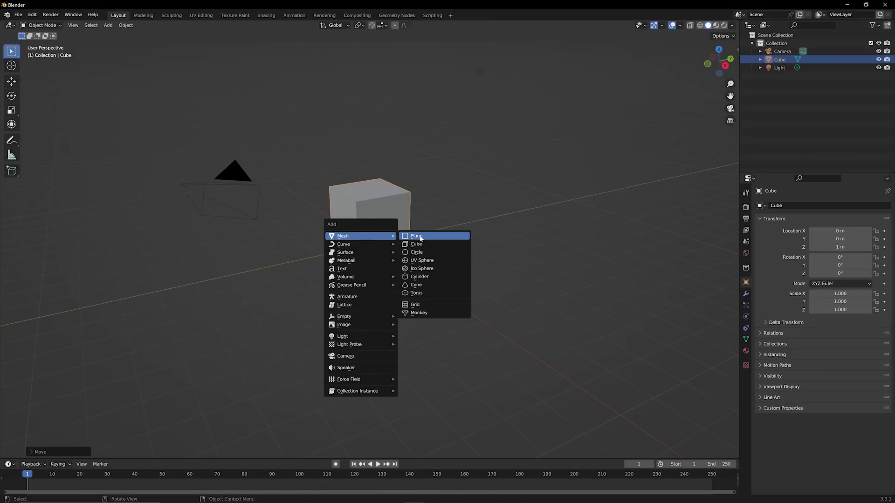
click(422, 238)
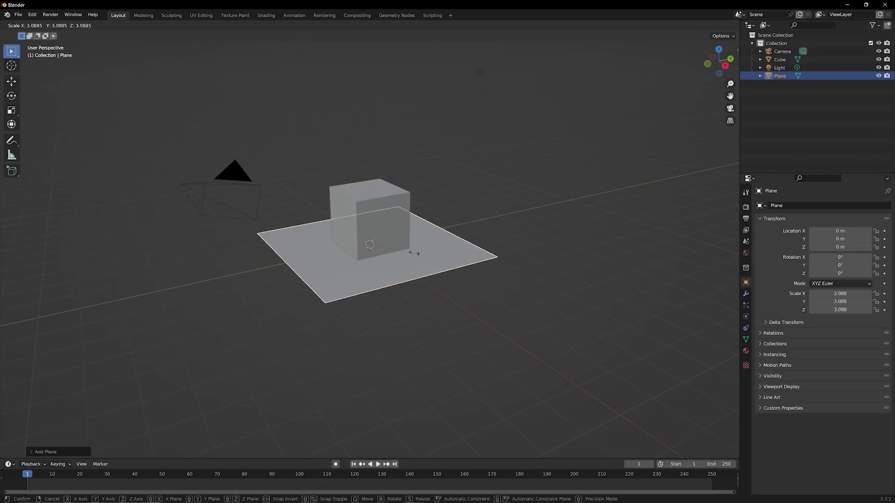
click(464, 252)
- Orbit around the scene, selecting the cube and plane to check their placement
middle_drag(464, 252, 386, 230)
click(382, 224)
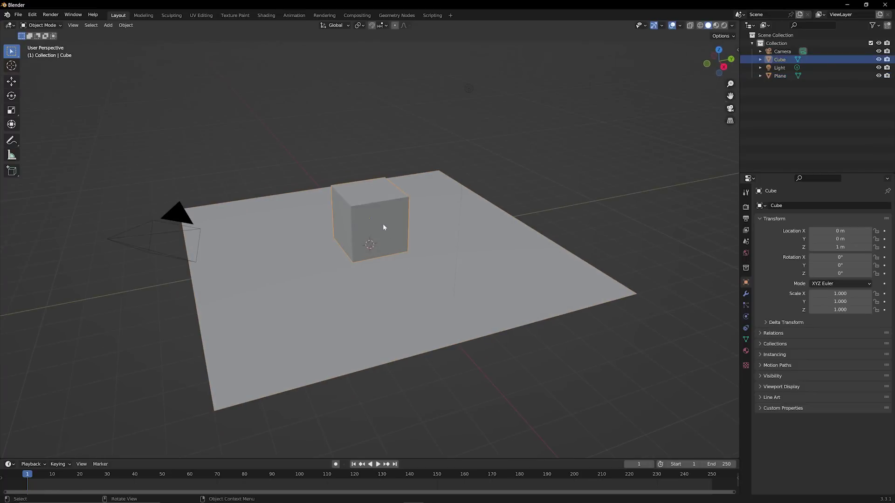
click(393, 282)
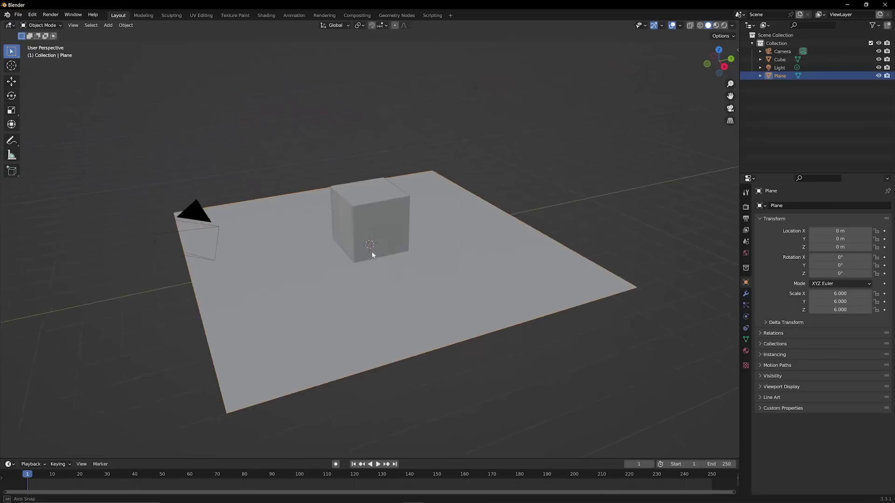
mouse_move(372, 255)
middle_down()
mouse_move(438, 252)
mouse_move(318, 237)
mouse_move(320, 254)
mouse_move(378, 248)
middle_up()
click(373, 231)
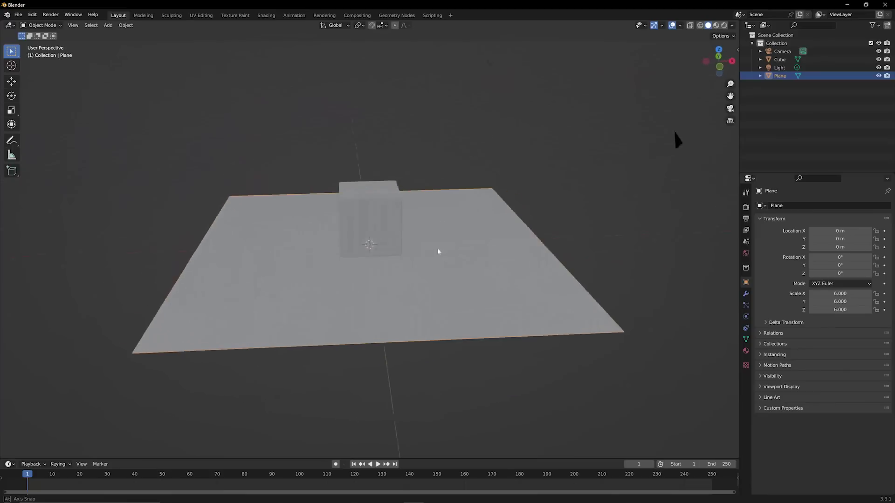
middle_drag(429, 244, 373, 228)
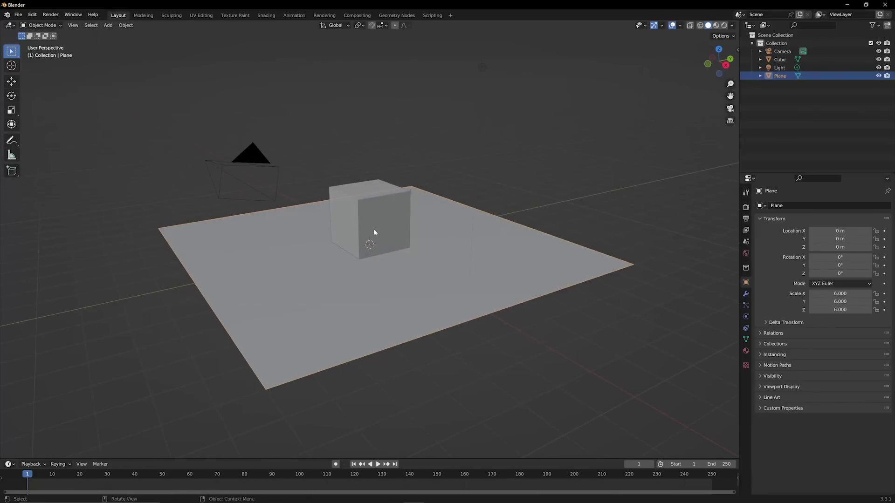
- Give the cube a yellow base colour and the plane a cream one
click(377, 229)
click(746, 351)
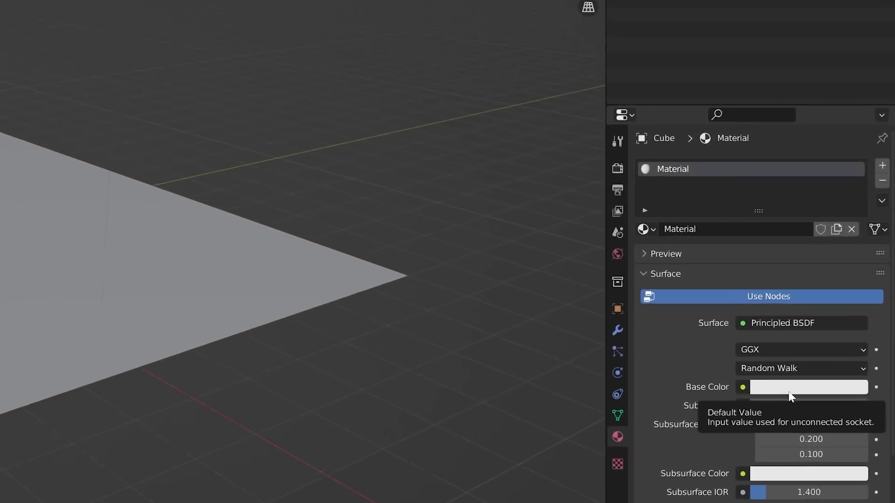
click(835, 323)
click(824, 253)
scroll(820, 303, down, 5)
scroll(699, 279, down, 5)
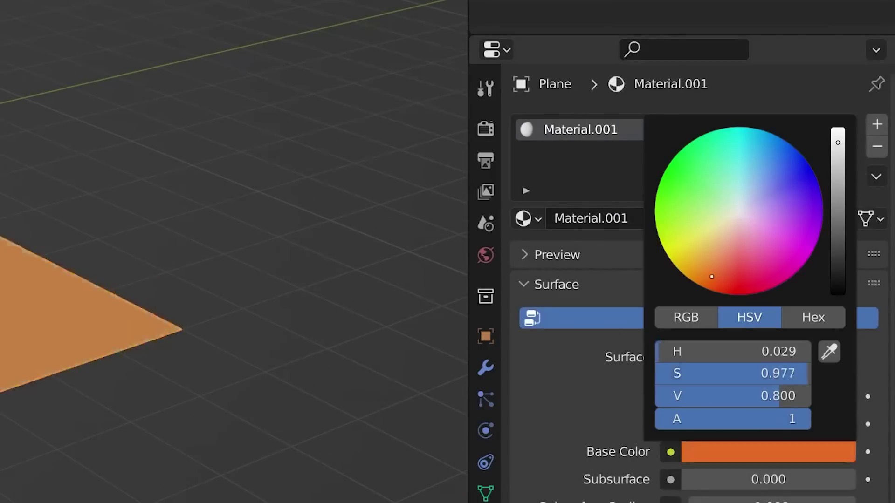
click(733, 210)
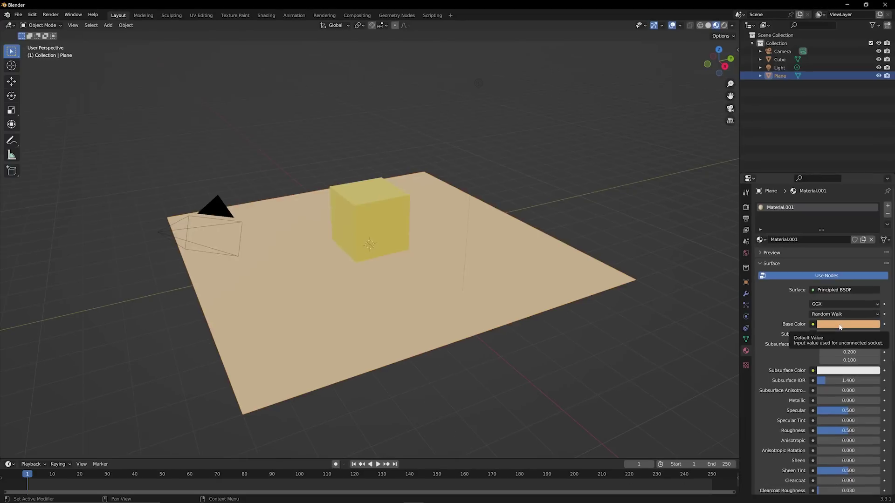
- Switch to camera view with rendered shading and set the AI prompt to 'Box on the ground'
key(KP_0)
click(405, 141)
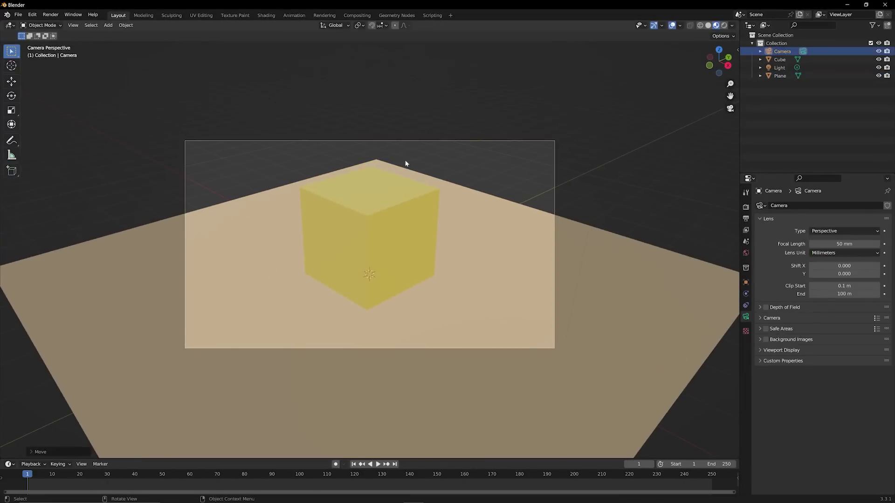
click(405, 164)
click(724, 25)
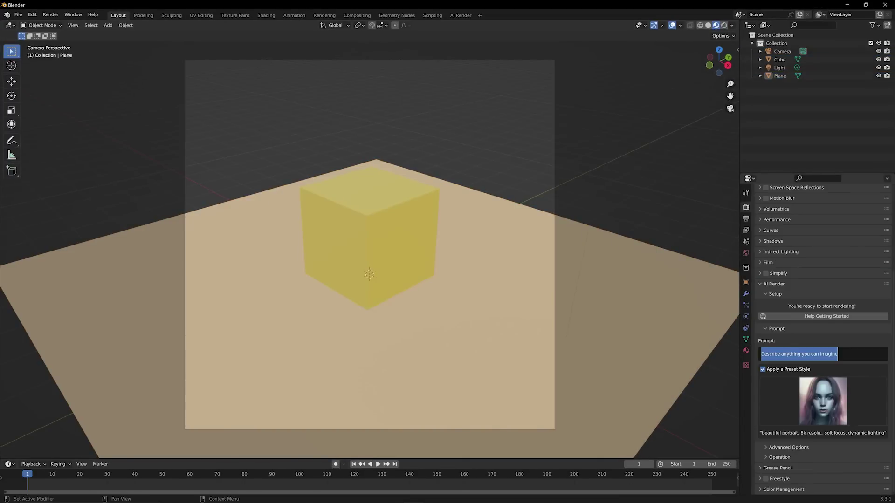
text(B)
text(ox on the)
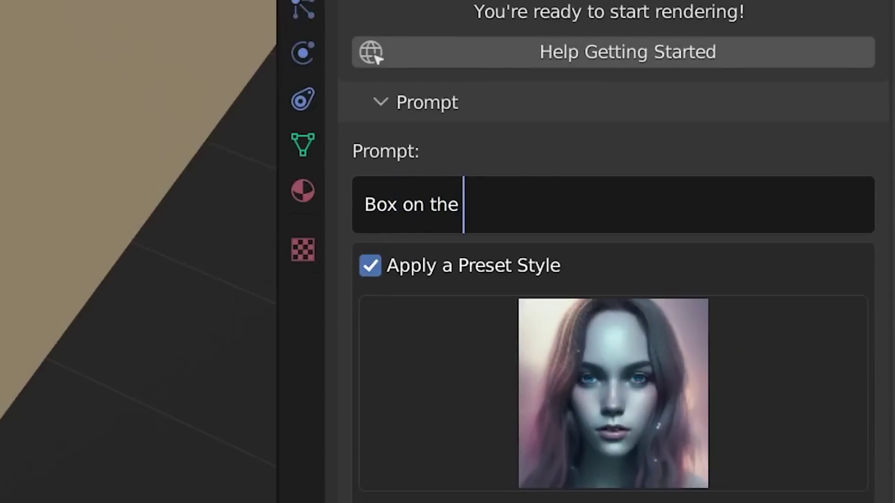
text( ground)
key(Return)
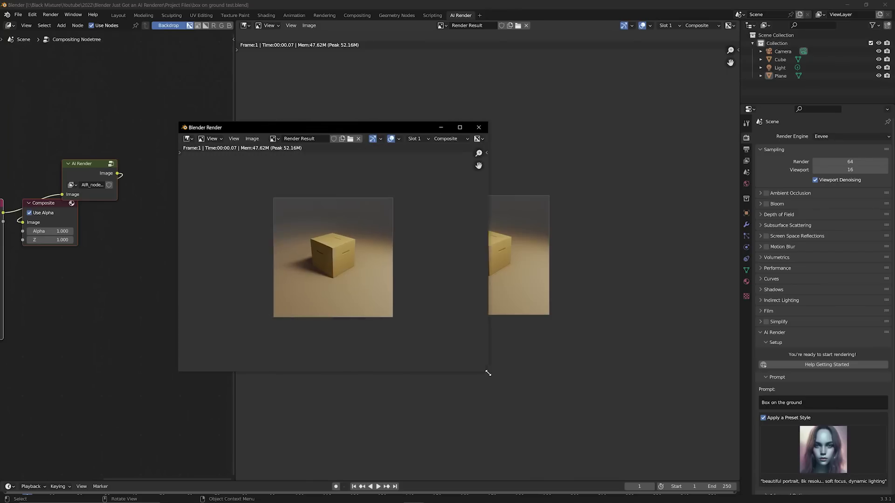
- Open the AI Render preset style gallery from the style thumbnail
scroll(262, 239, up, 4)
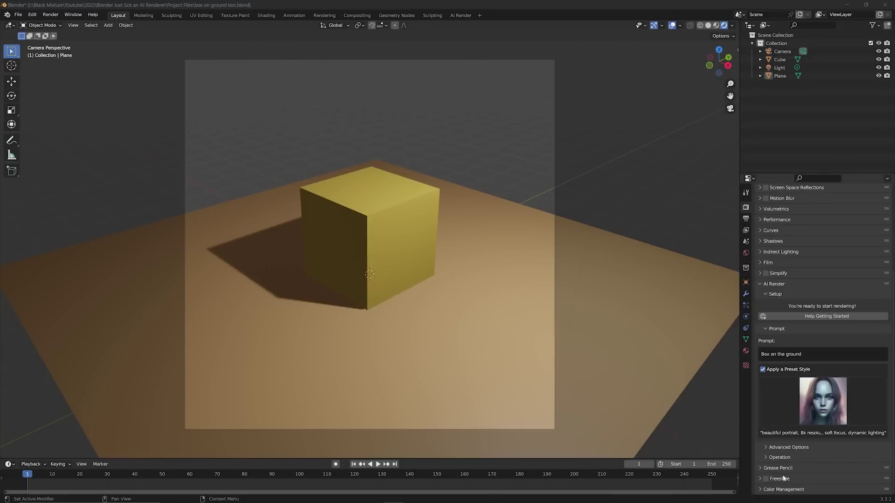
click(820, 417)
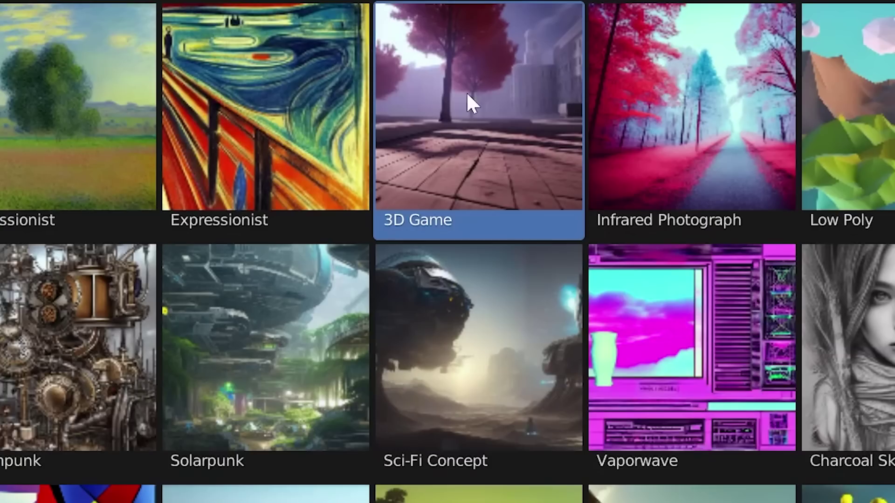
- Apply the 3D Game preset, render the box scene, and move the result window aside
click(467, 102)
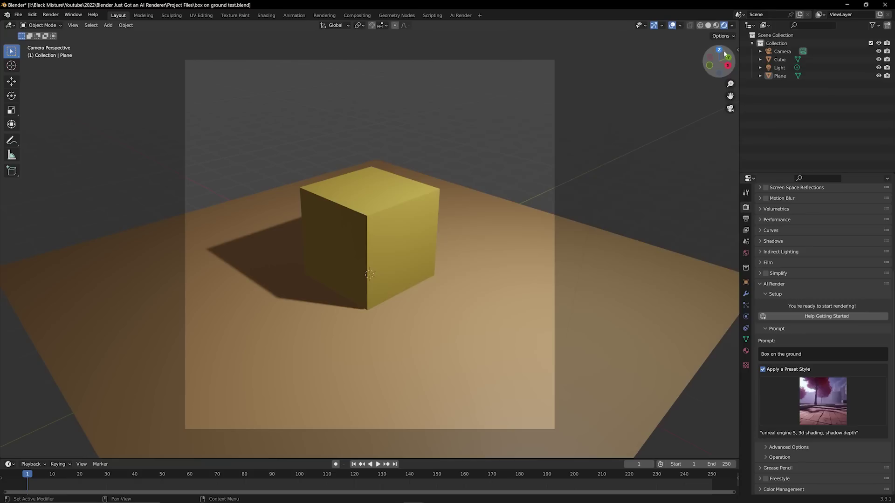
click(50, 14)
click(60, 25)
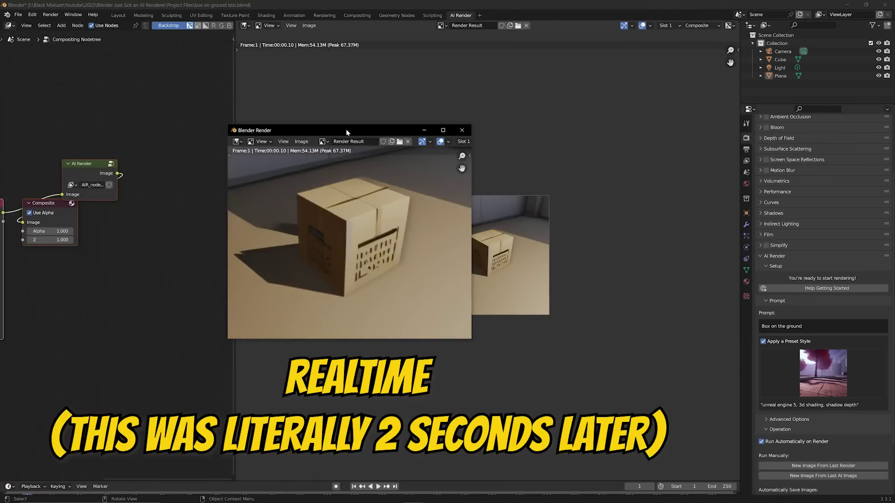
mouse_move(346, 130)
mouse_down()
mouse_move(528, 130)
mouse_move(312, 130)
mouse_move(333, 130)
mouse_up()
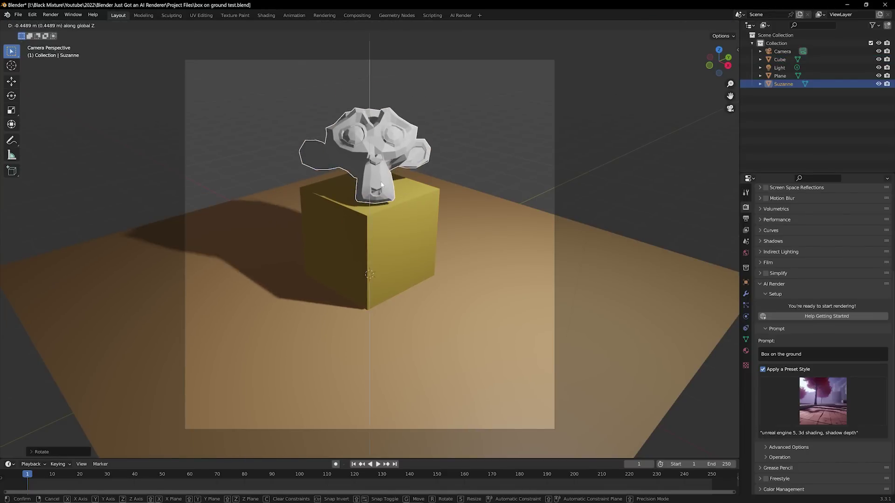
- Make the monkey head magenta and place two rotated copies beside the box
click(746, 351)
click(838, 324)
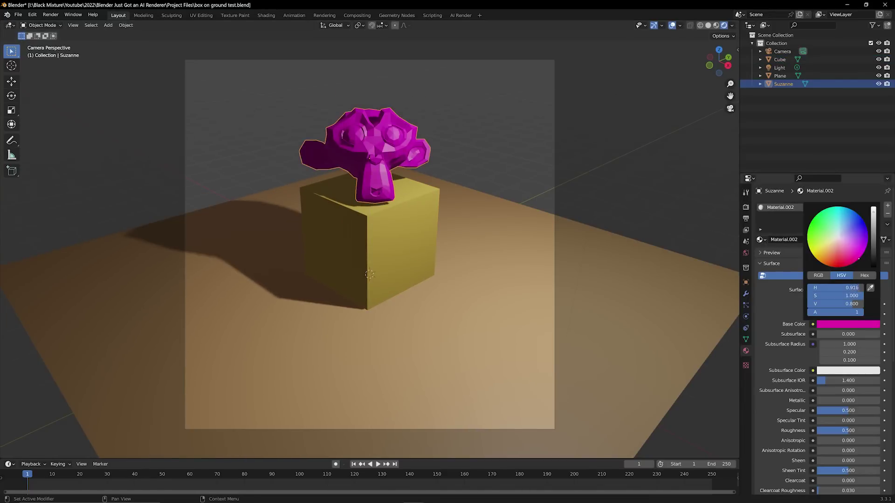
key(shift+d)
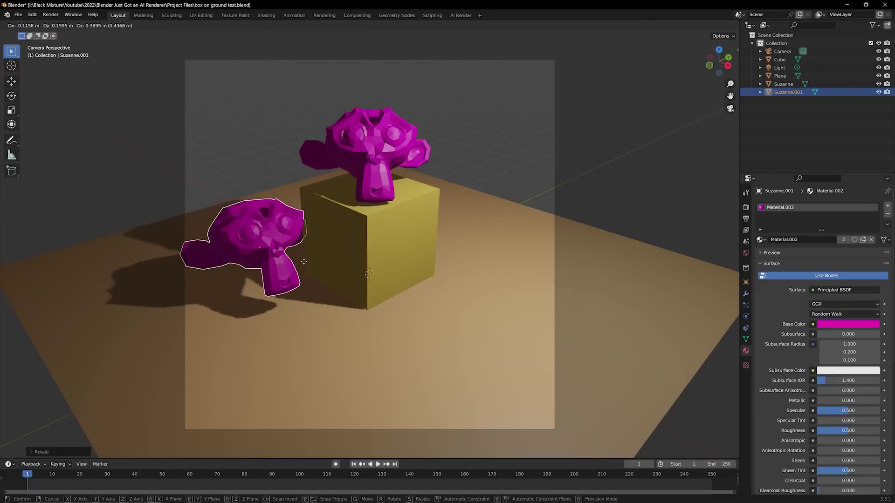
click(304, 261)
key(shift+d)
key(r)
key(z)
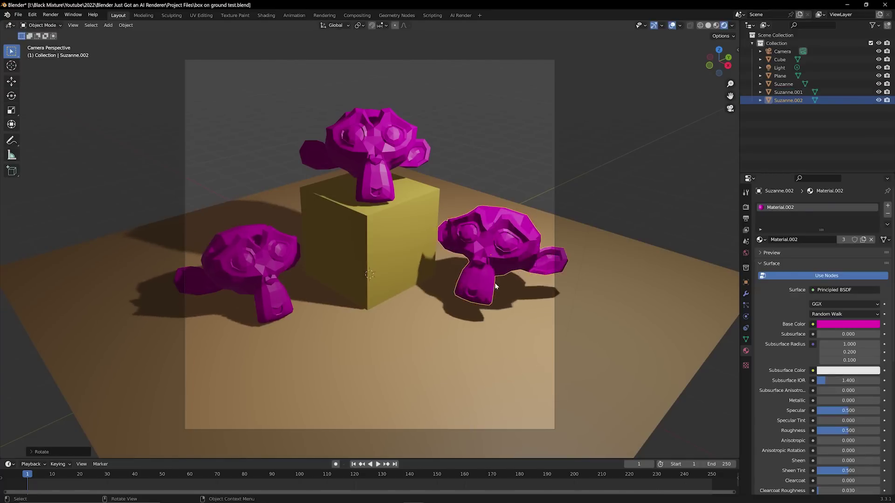
key(g)
key(z)
- Add a torus around the box, scale it beyond the frame, and make it dark green
key(shift+a)
click(420, 401)
key(s)
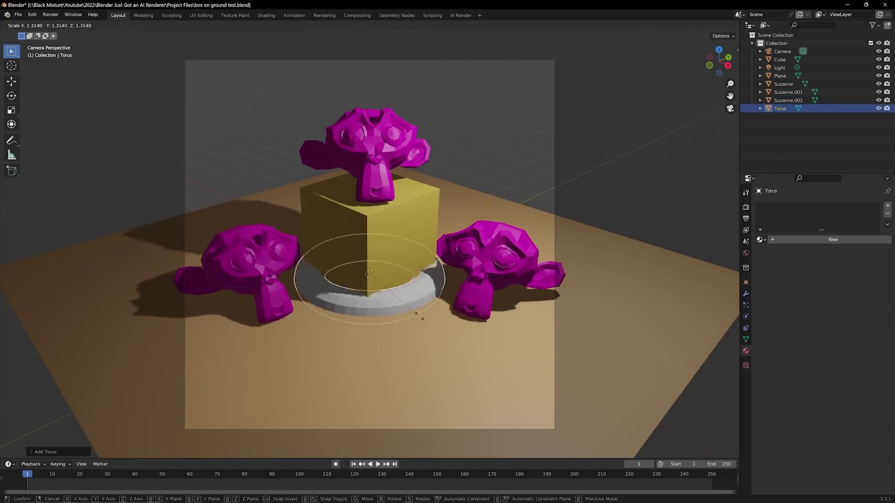
click(455, 280)
click(833, 239)
click(849, 324)
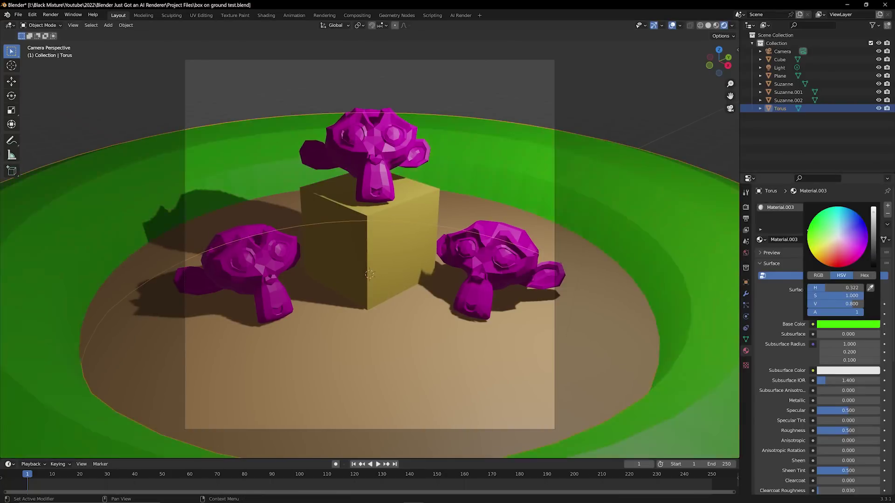
key(s)
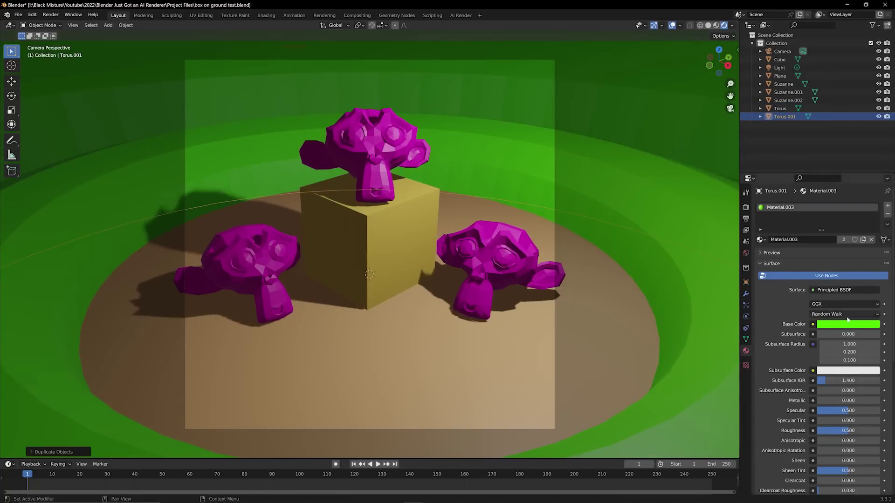
click(849, 324)
drag(834, 304, 811, 303)
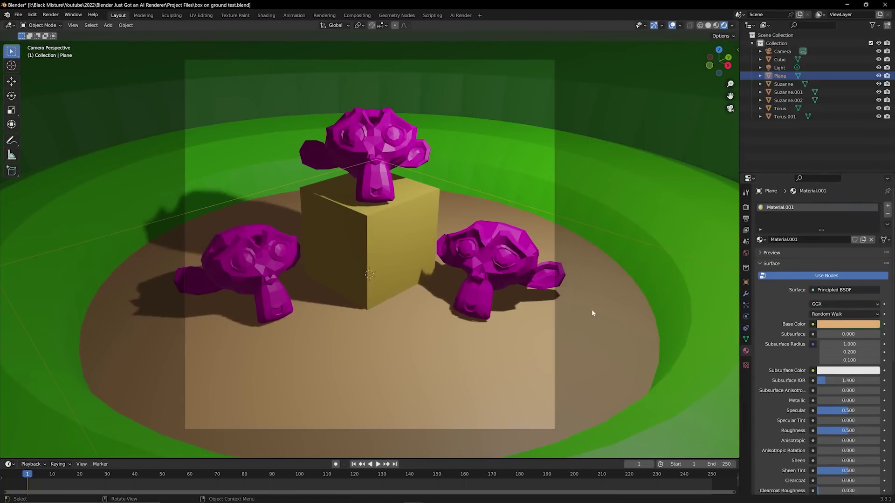
- Set the AI Render prompt to 'Monkey head'
click(746, 207)
scroll(820, 373, down, 5)
click(820, 316)
text(Monkey head)
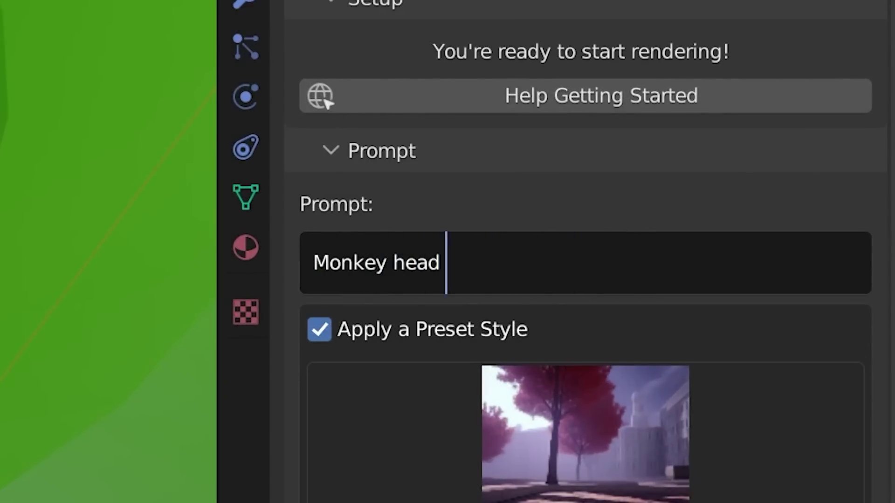
- Save the scene as monkey box on ground test.blend and AI-render the monkey scene
key(Return)
click(18, 14)
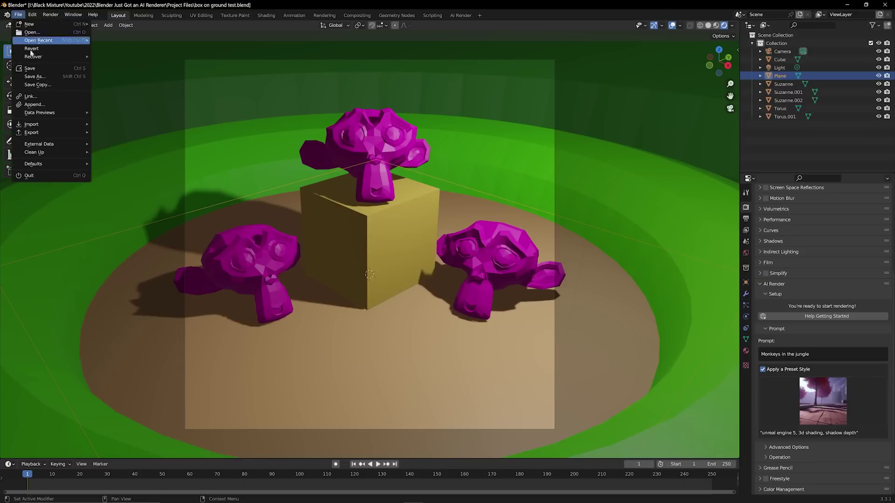
click(33, 86)
click(568, 367)
key(F12)
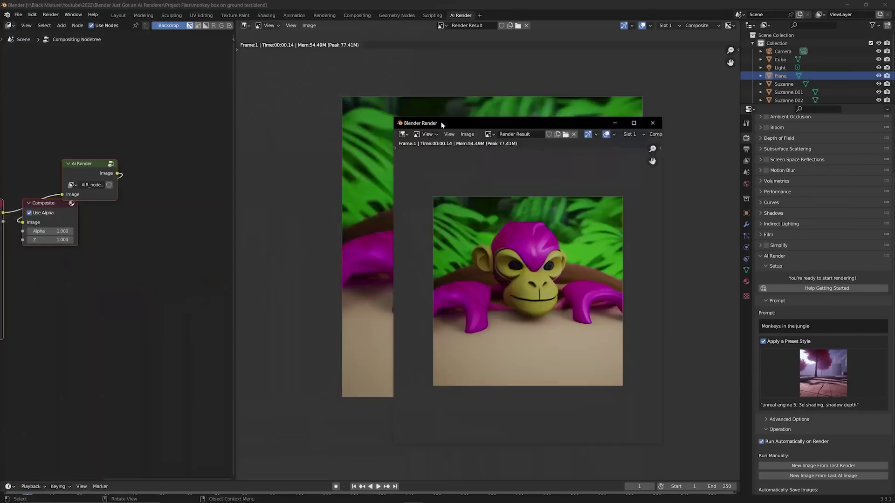
drag(447, 88, 237, 80)
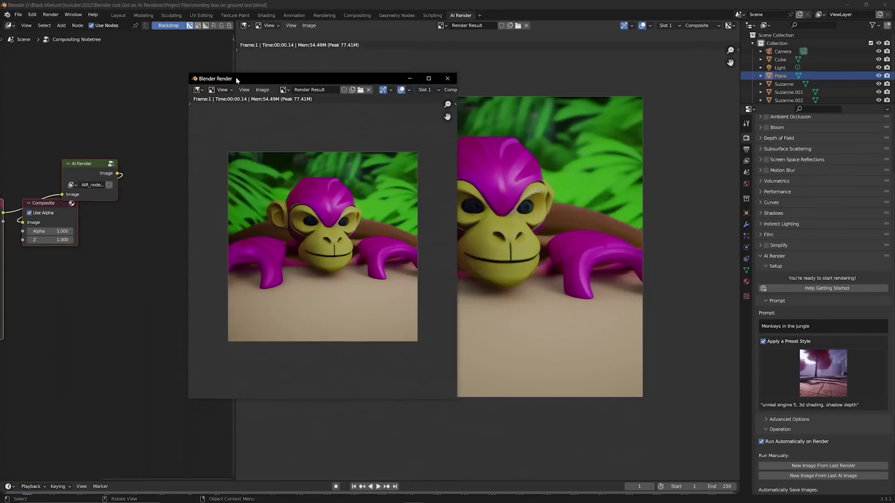
- Edit the 'Monkeys in the jungle' prompt and view the new pink-faced monkey render
click(800, 330)
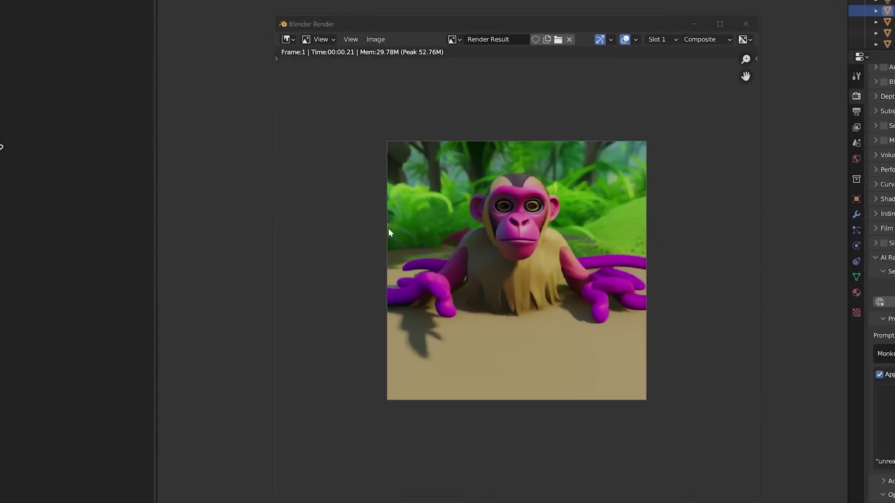
scroll(556, 307, up, 2)
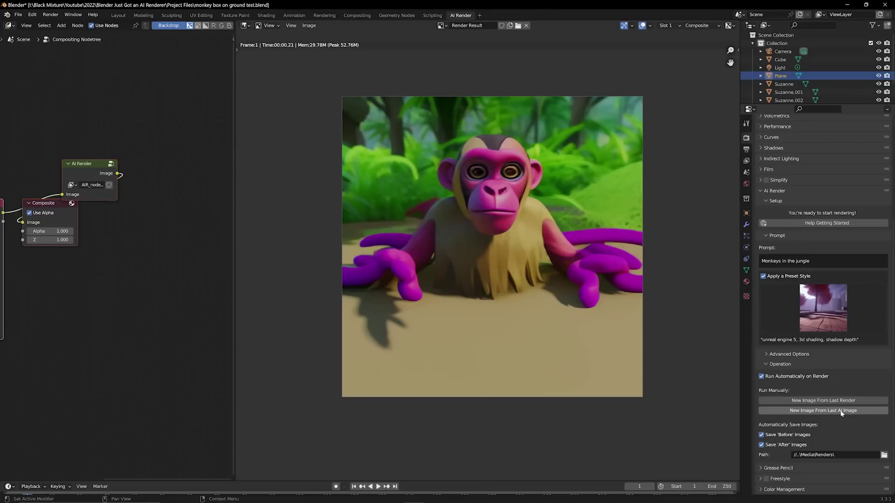
- Generate several new AI variations of the monkey image, making the timeline area taller
click(842, 412)
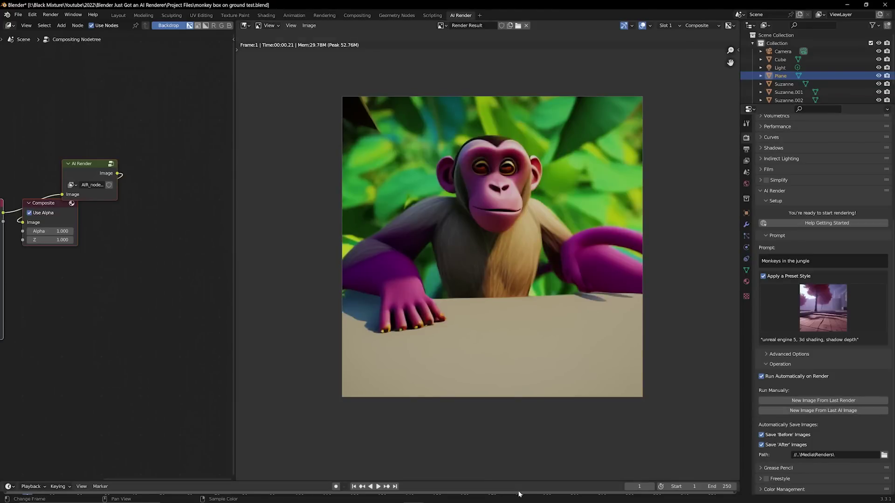
drag(518, 482, 508, 462)
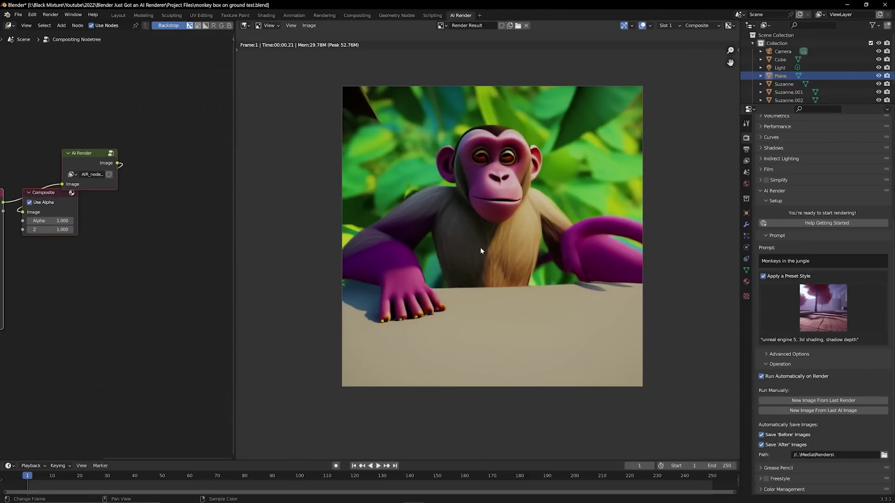
click(798, 412)
click(798, 412)
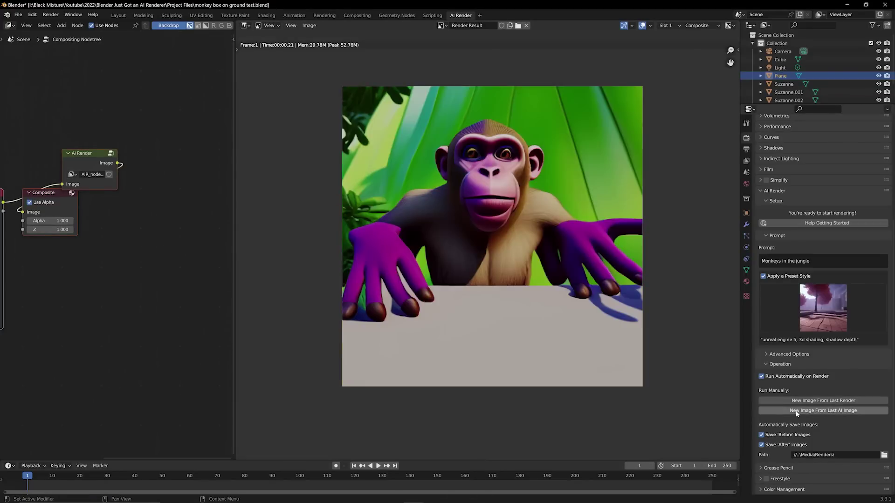
click(796, 412)
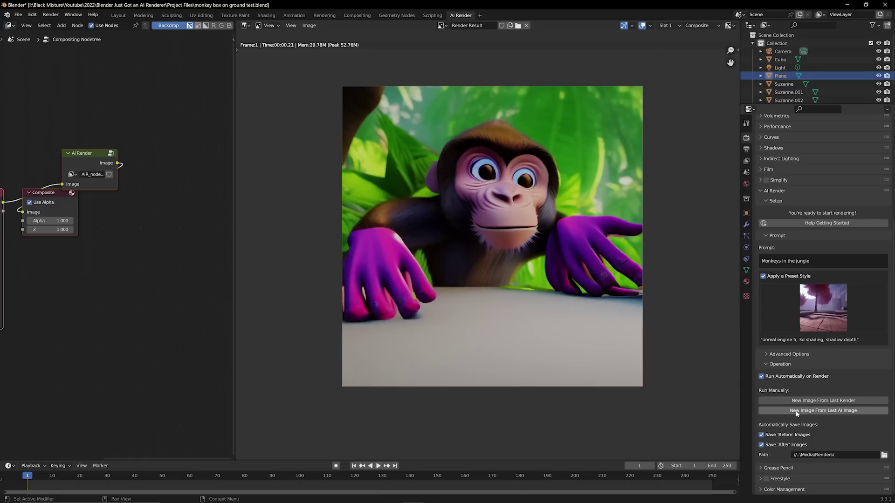
- Choose a different preset style from the gallery and generate further monkey variations in it
click(824, 307)
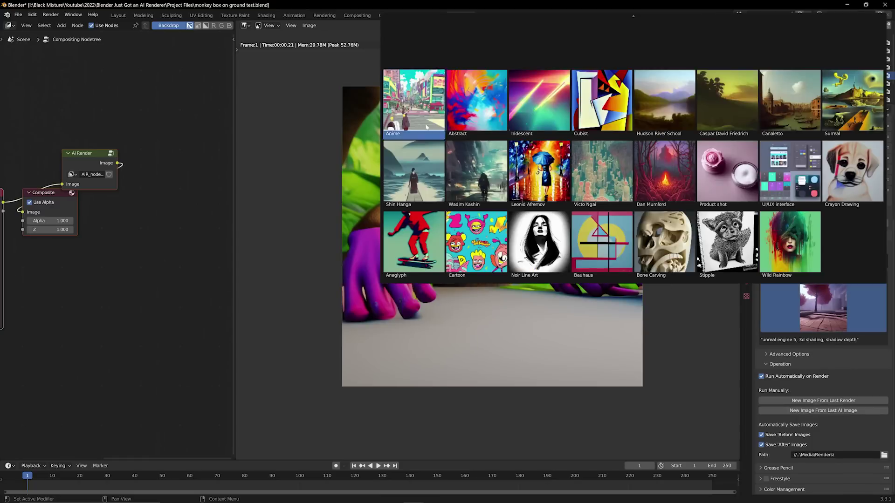
click(418, 66)
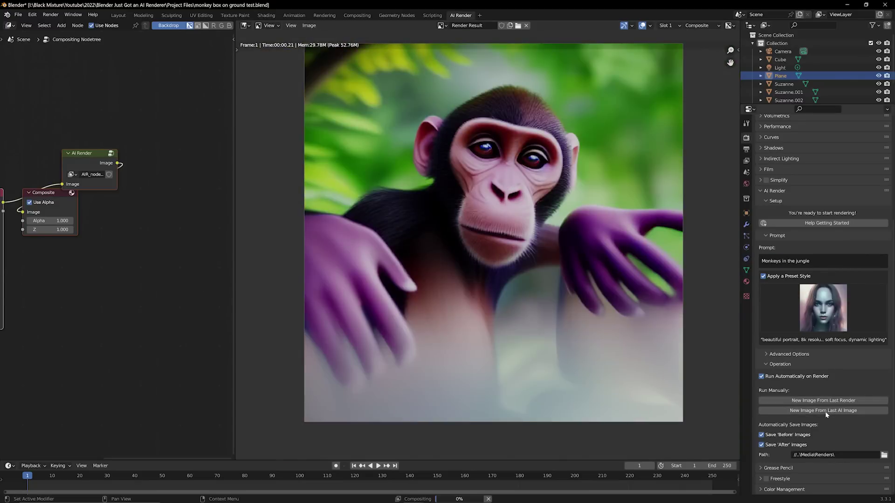
click(825, 413)
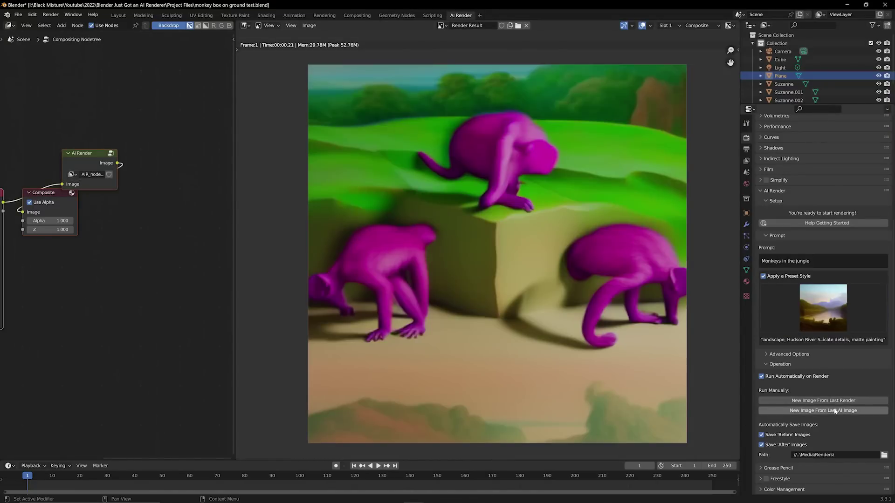
click(835, 412)
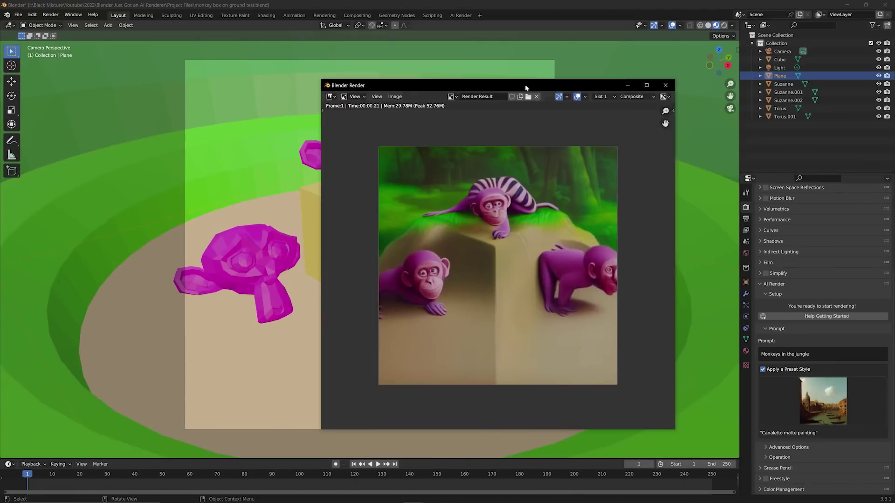
- Move the render window aside, add a cylinder, and shift it along the X axis beside the box
drag(525, 85, 632, 67)
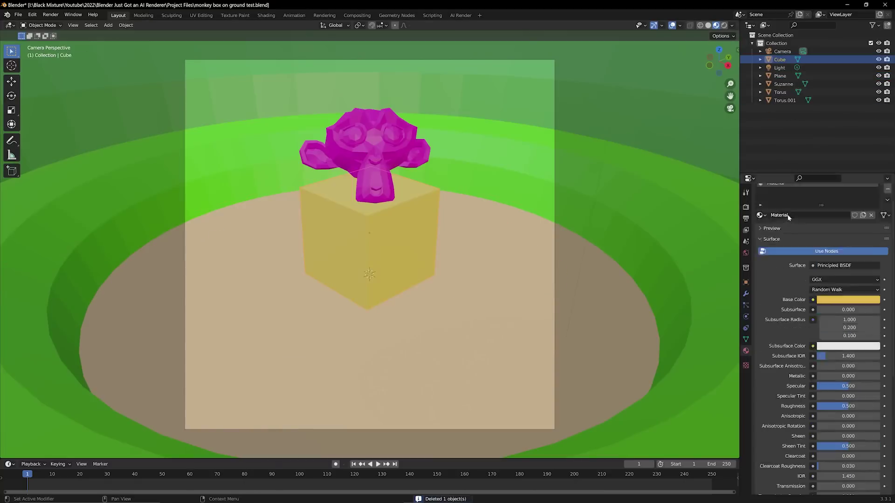
key(shift+a)
click(406, 268)
key(r)
key(x)
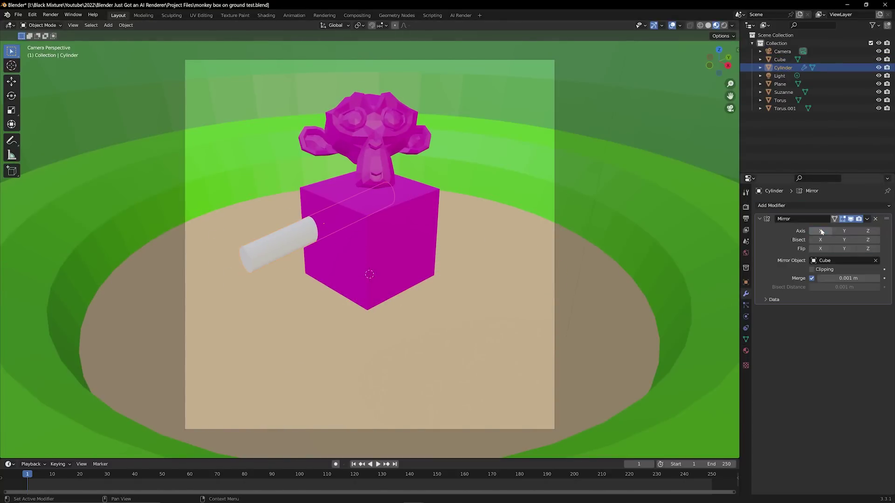
- Mirror the cylinder across X to make four limbs and view the pink pond-monkey render
click(821, 231)
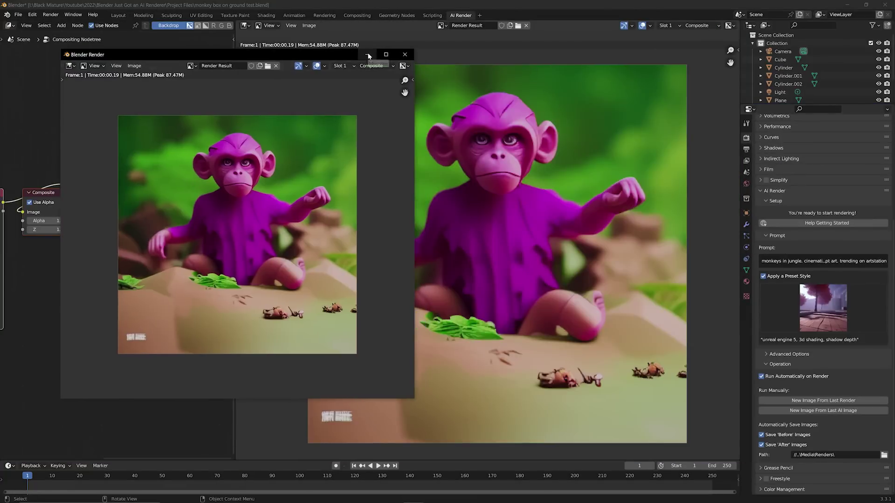
click(368, 56)
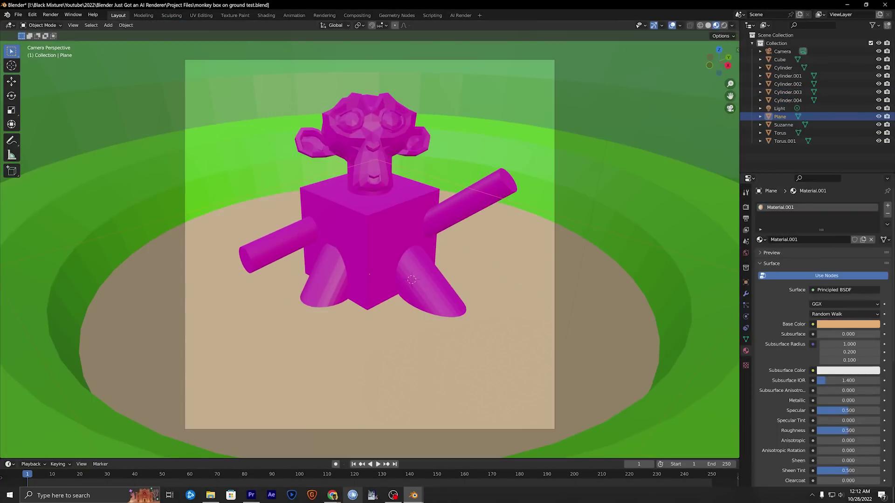
click(413, 496)
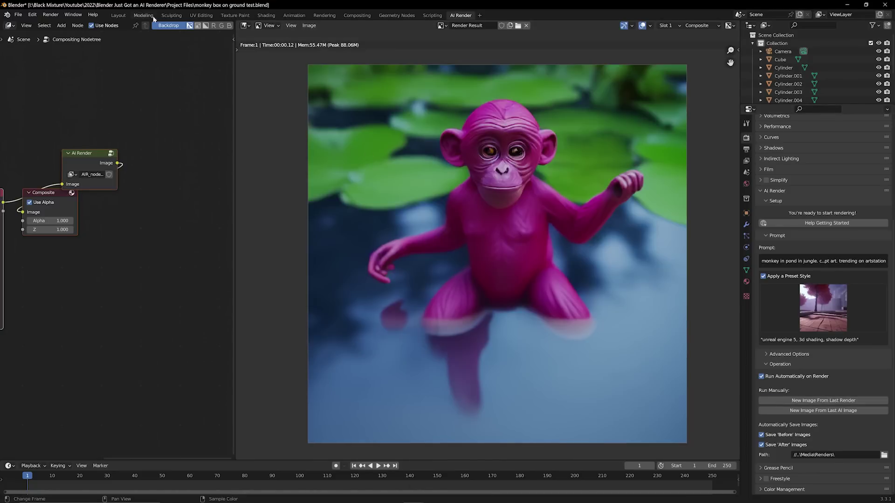
- Generate seven new photo-style variations of the pink pond monkey from the last AI image
click(122, 17)
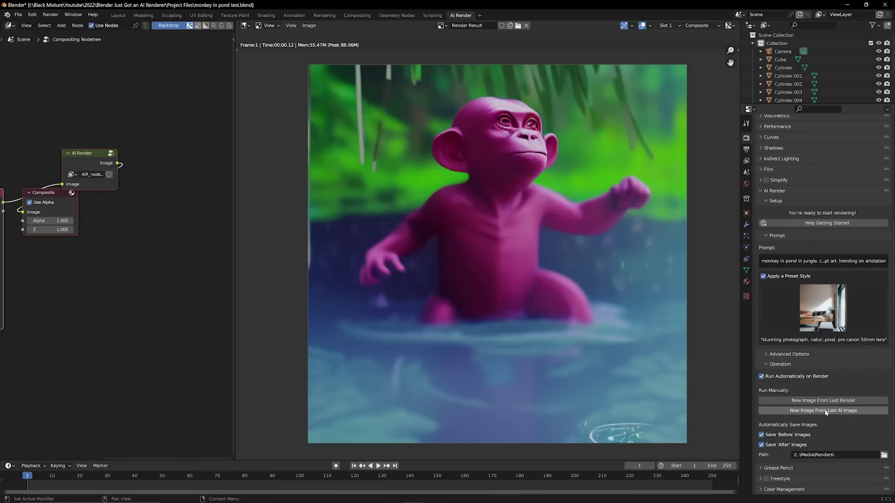
click(826, 412)
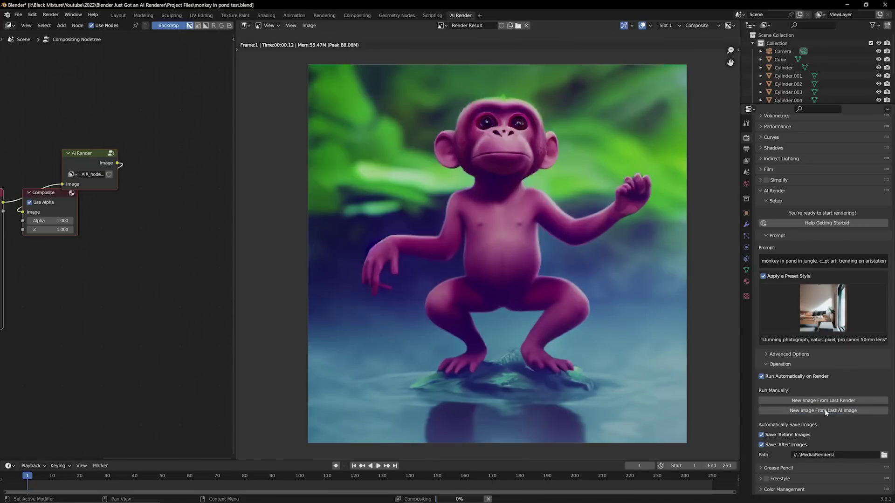
click(826, 412)
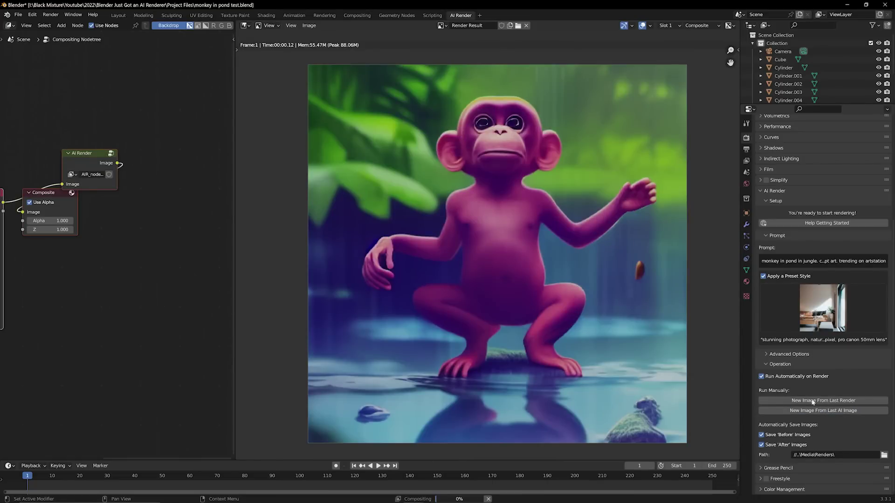
click(808, 410)
click(809, 413)
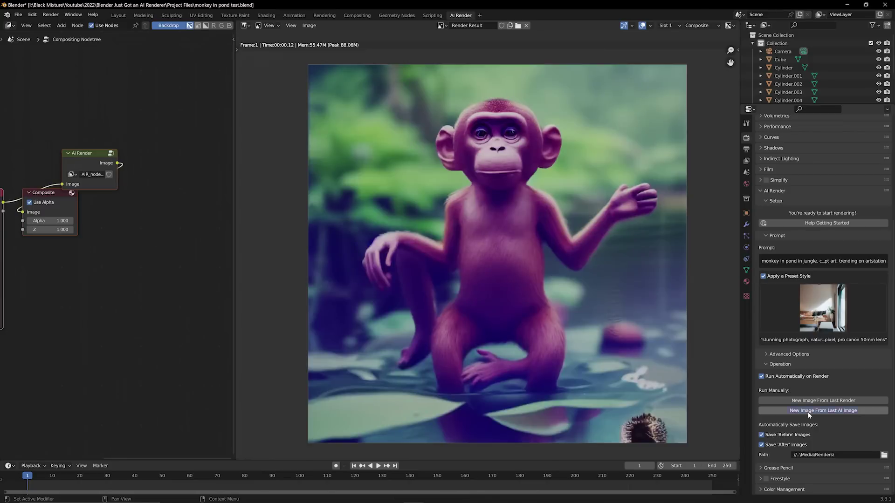
click(809, 412)
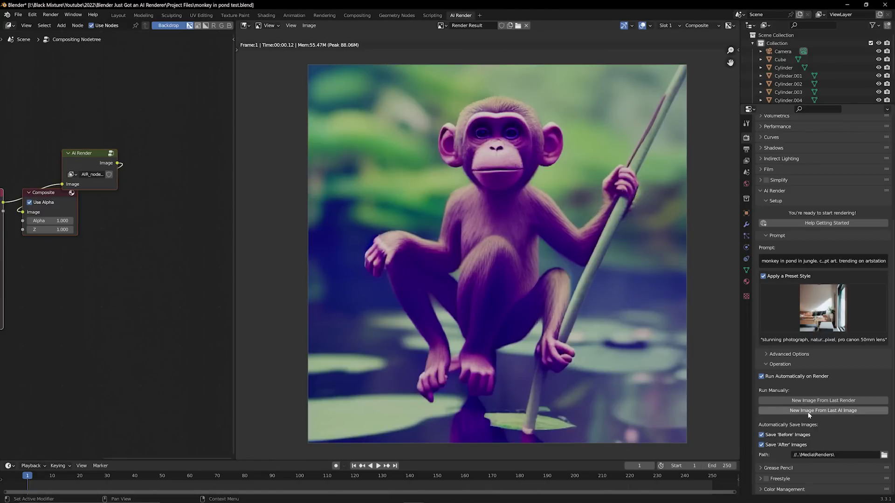
click(808, 412)
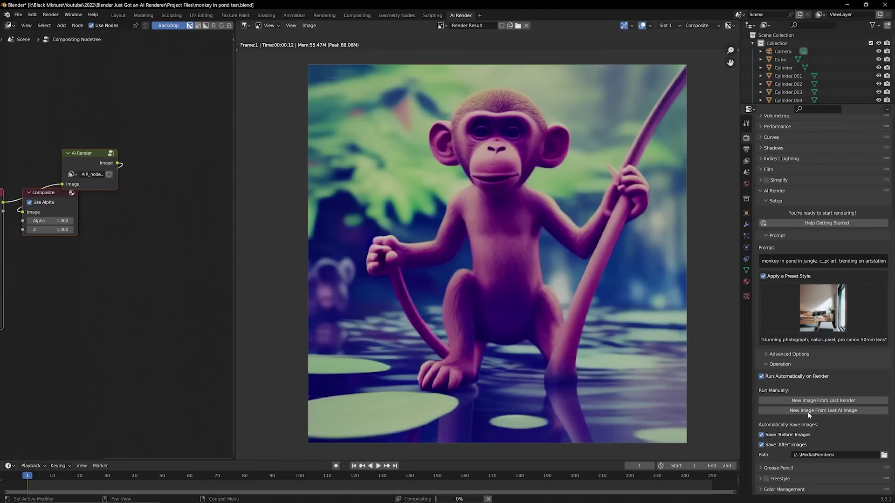
click(809, 412)
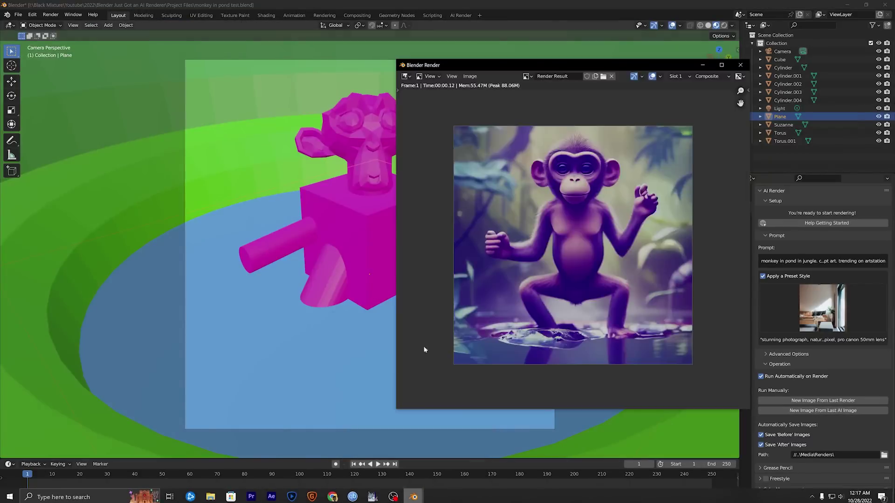
- Scale the new cylinder along Z and render the golden-city blockout with F12
drag(529, 60, 481, 37)
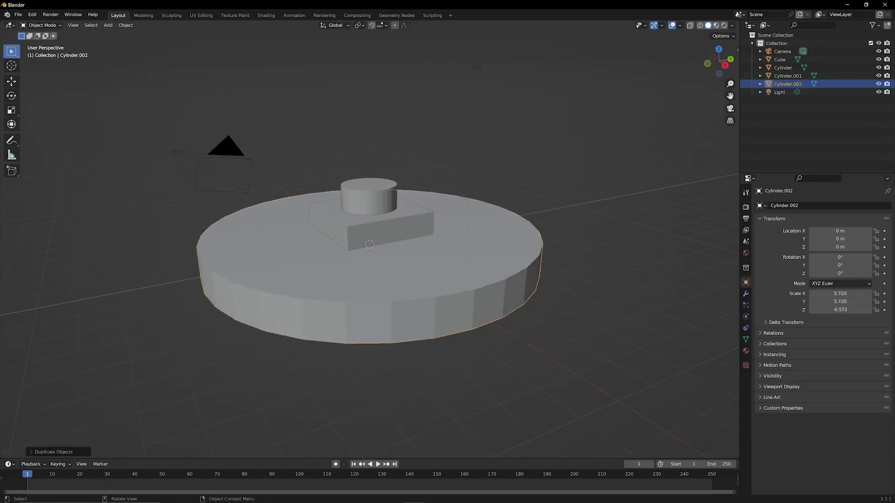
key(s)
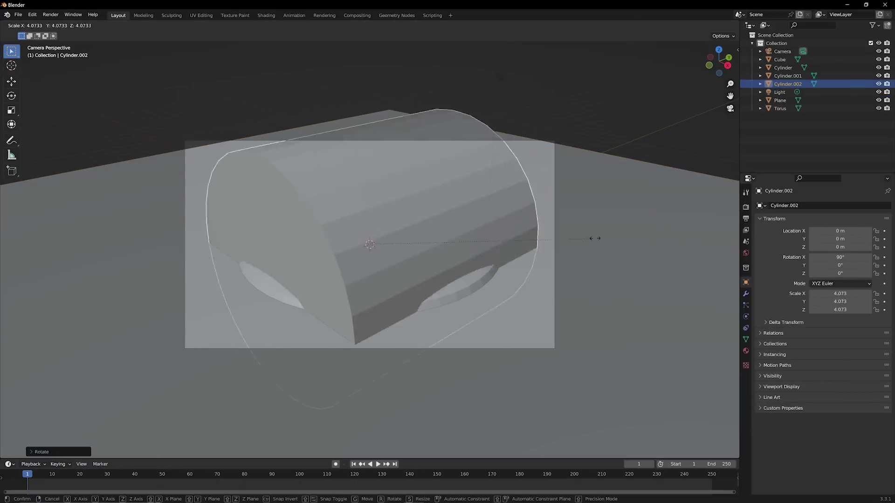
key(z)
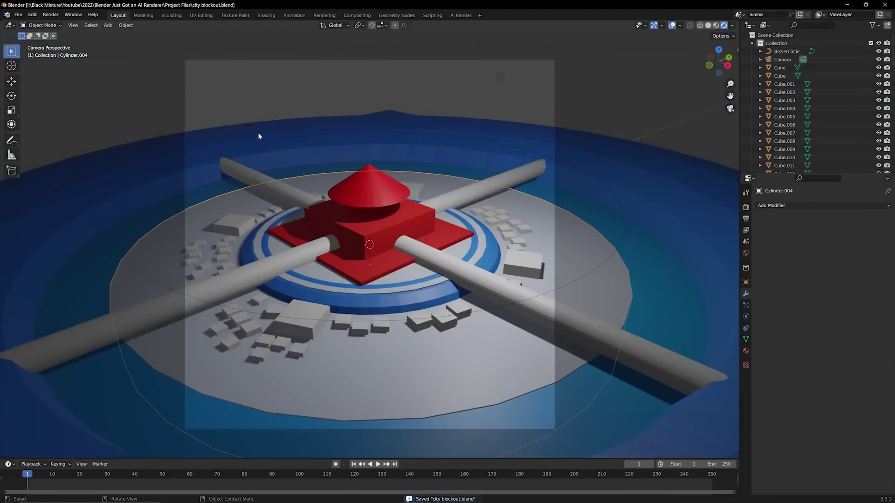
key(F12)
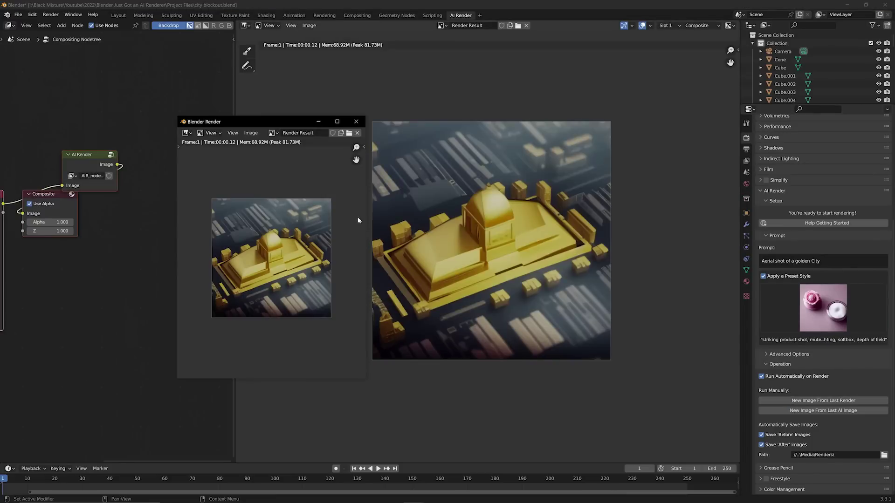
- Generate two more golden-city AI images, then switch the preset style to stunning photograph
click(306, 109)
click(827, 401)
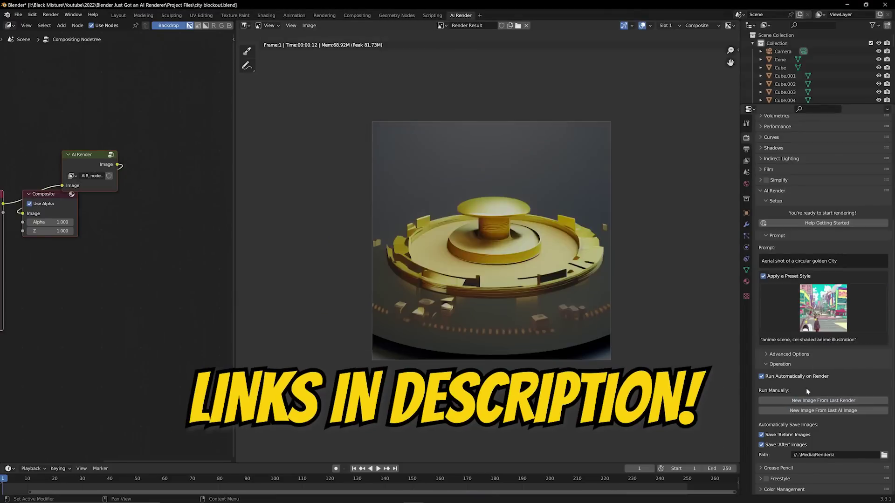
click(806, 401)
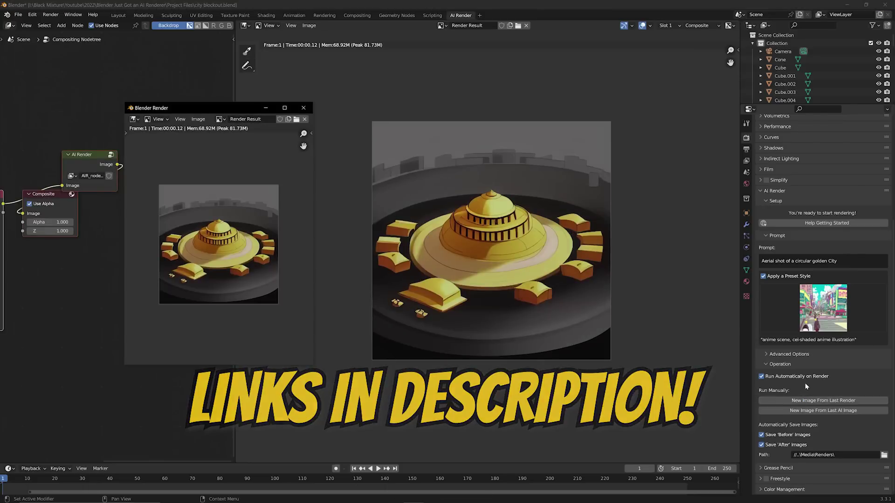
click(823, 308)
click(410, 58)
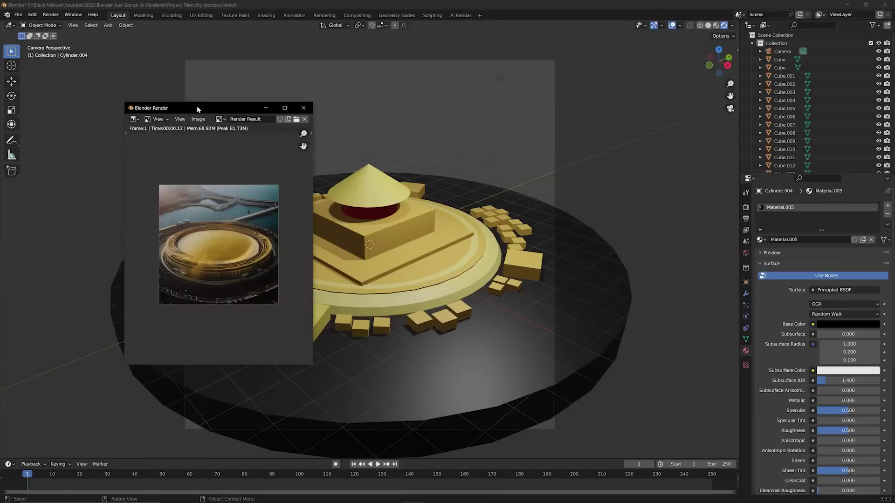
- Move the golden-city render window to the right of the viewport so the city model shows
drag(198, 105, 560, 89)
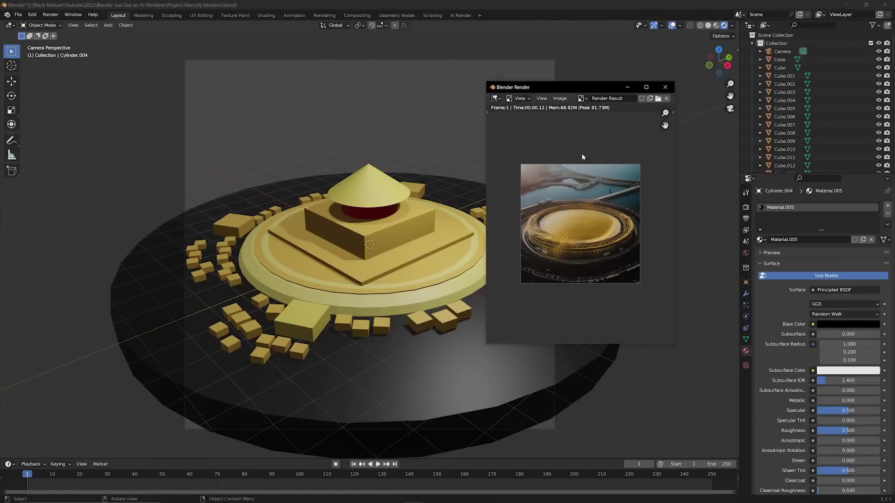
scroll(577, 247, up, 3)
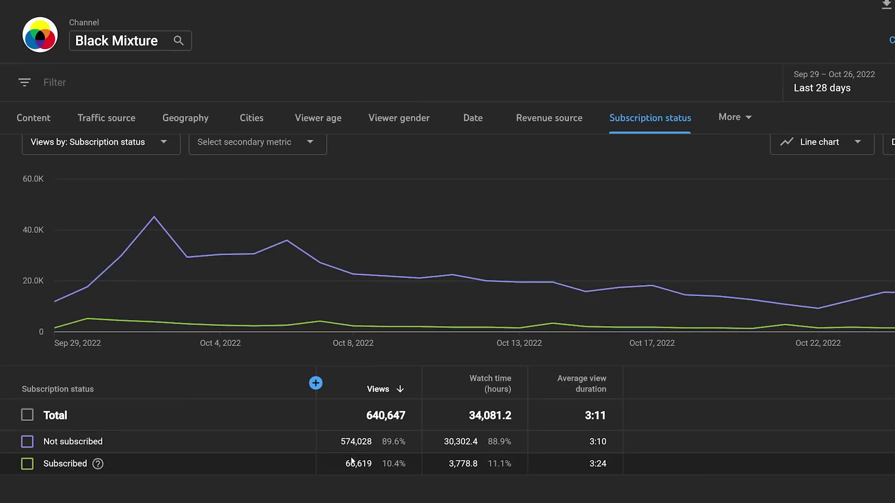
mouse_move(98, 319)
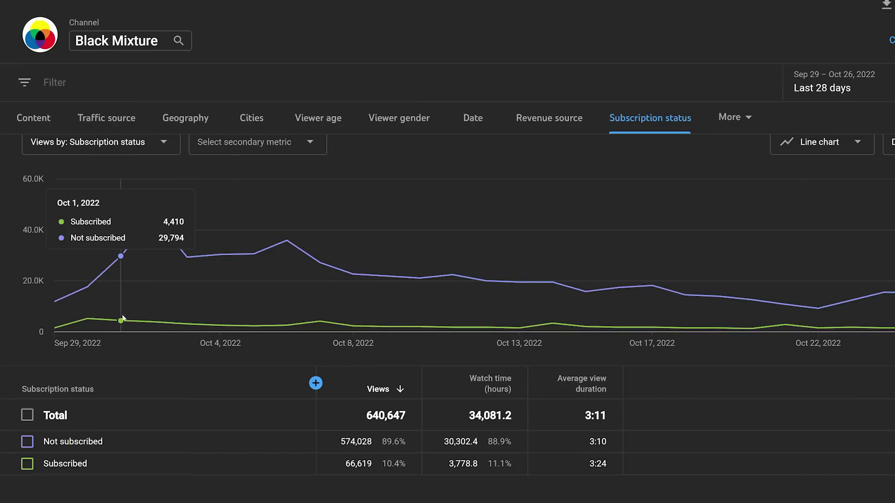
mouse_move(150, 317)
mouse_move(243, 314)
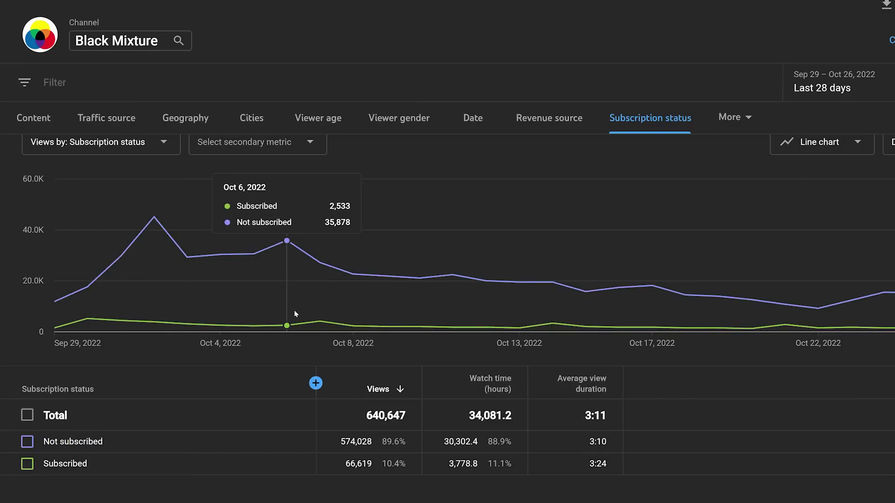
mouse_move(479, 322)
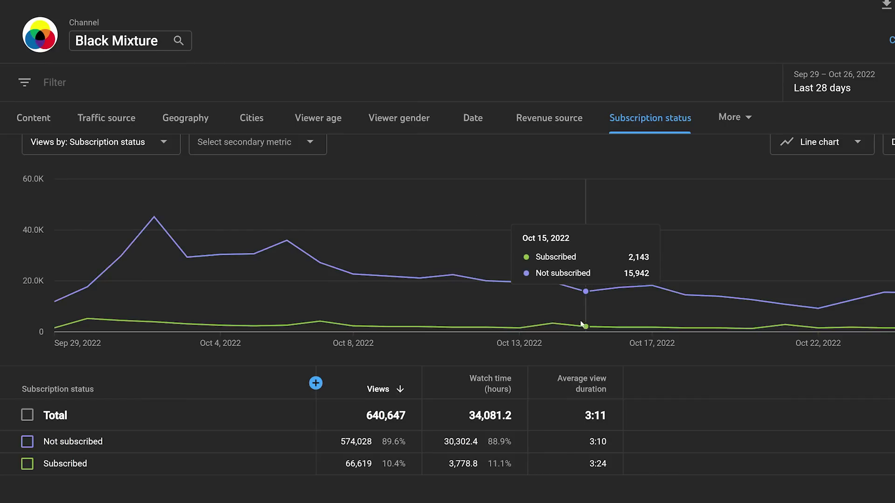
mouse_move(619, 325)
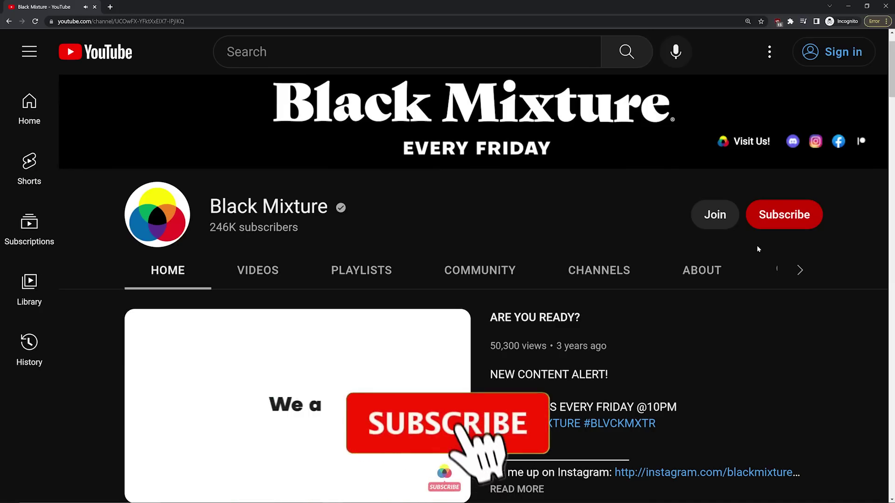
- Scroll down past the 'ARE YOU READY?' featured video to the row of recent uploads
scroll(473, 289, down, 1)
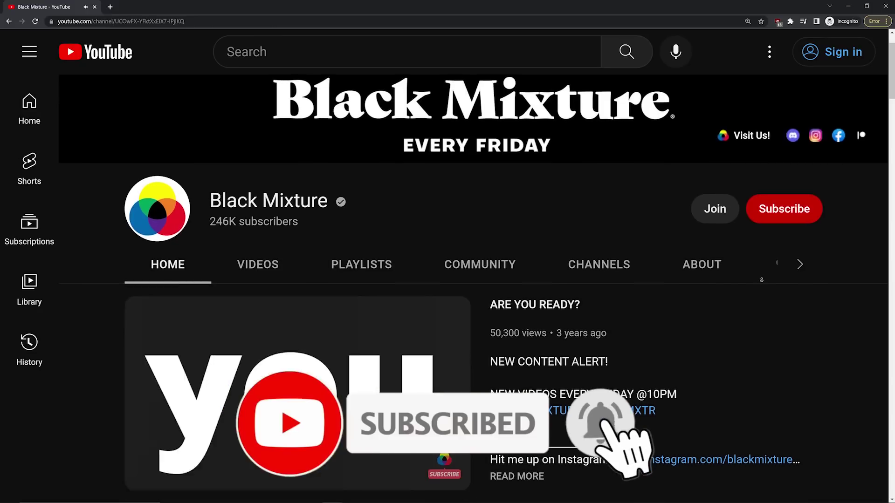
scroll(761, 280, down, 2)
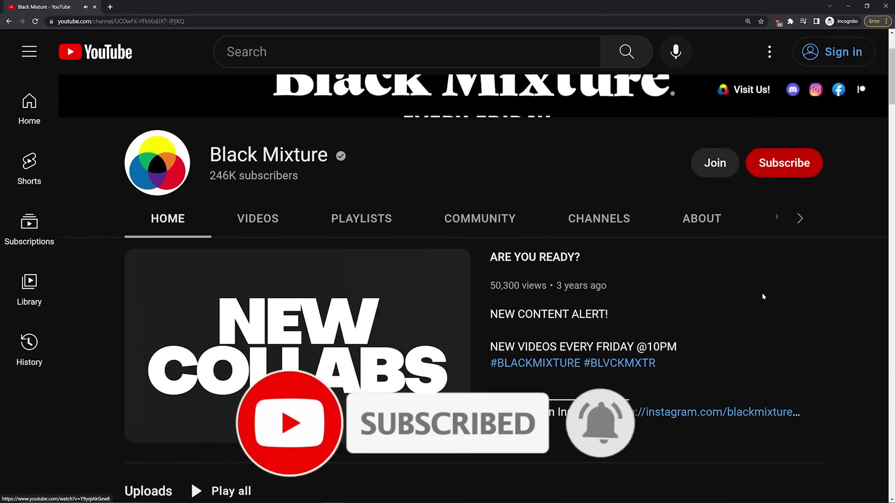
scroll(515, 394, down, 3)
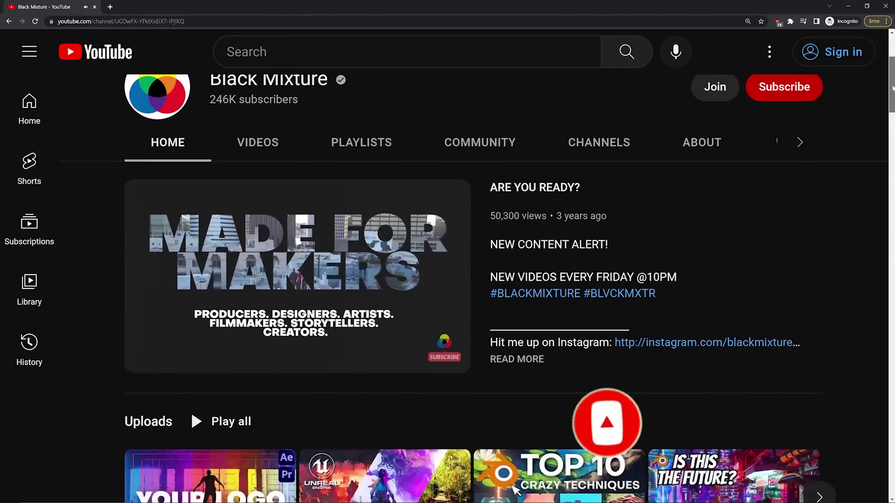